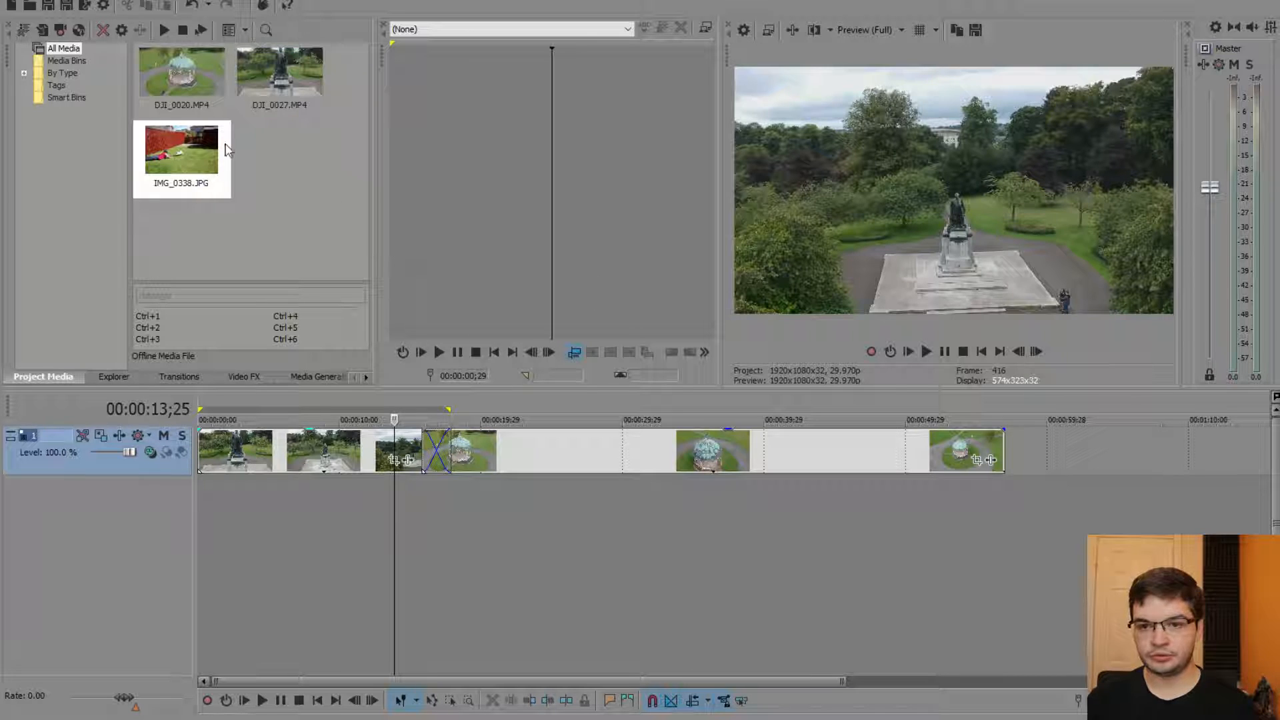
Step: Insert a new video track above the existing one and place IMG_0338.JPG on it at about 10 seconds
click(177, 155)
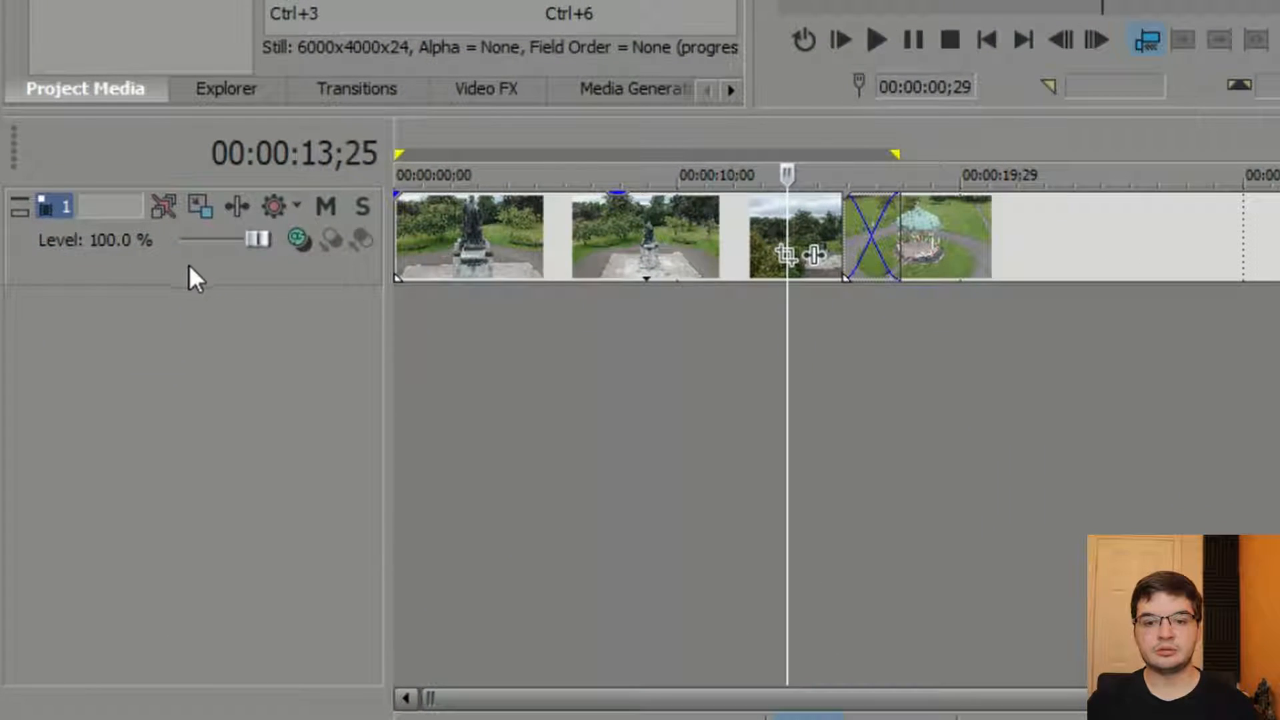
right_click(97, 468)
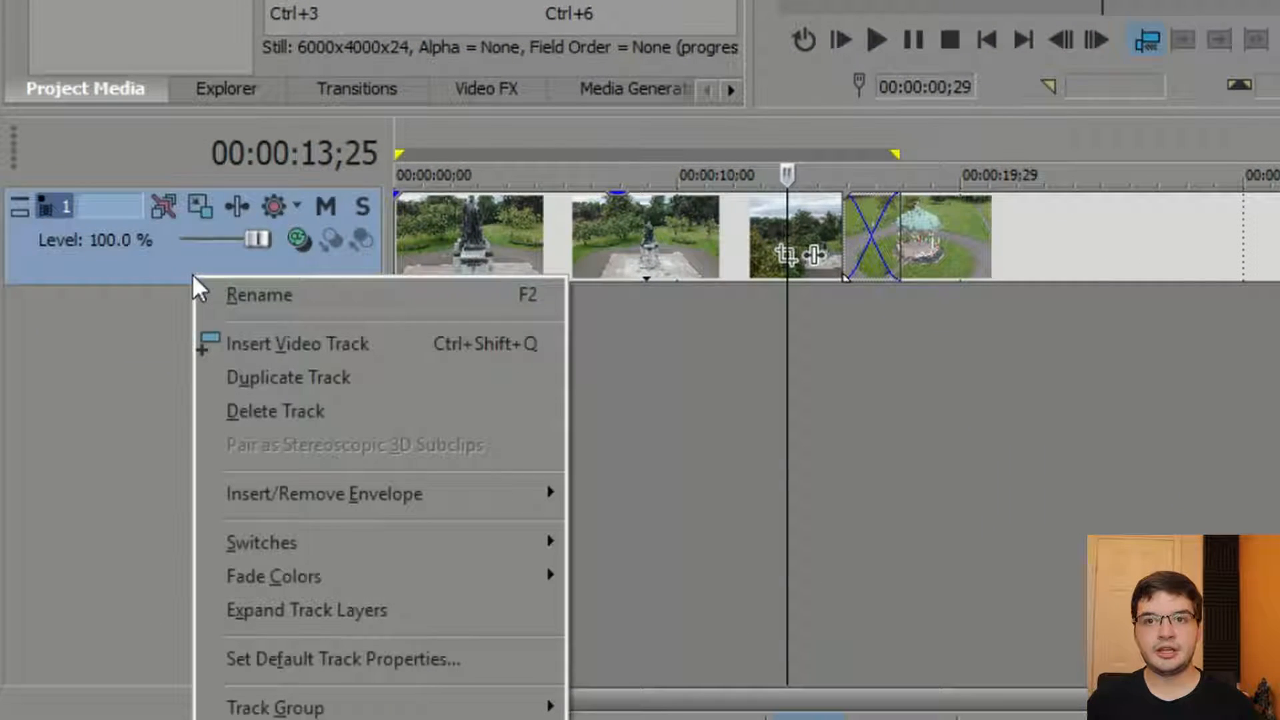
click(386, 342)
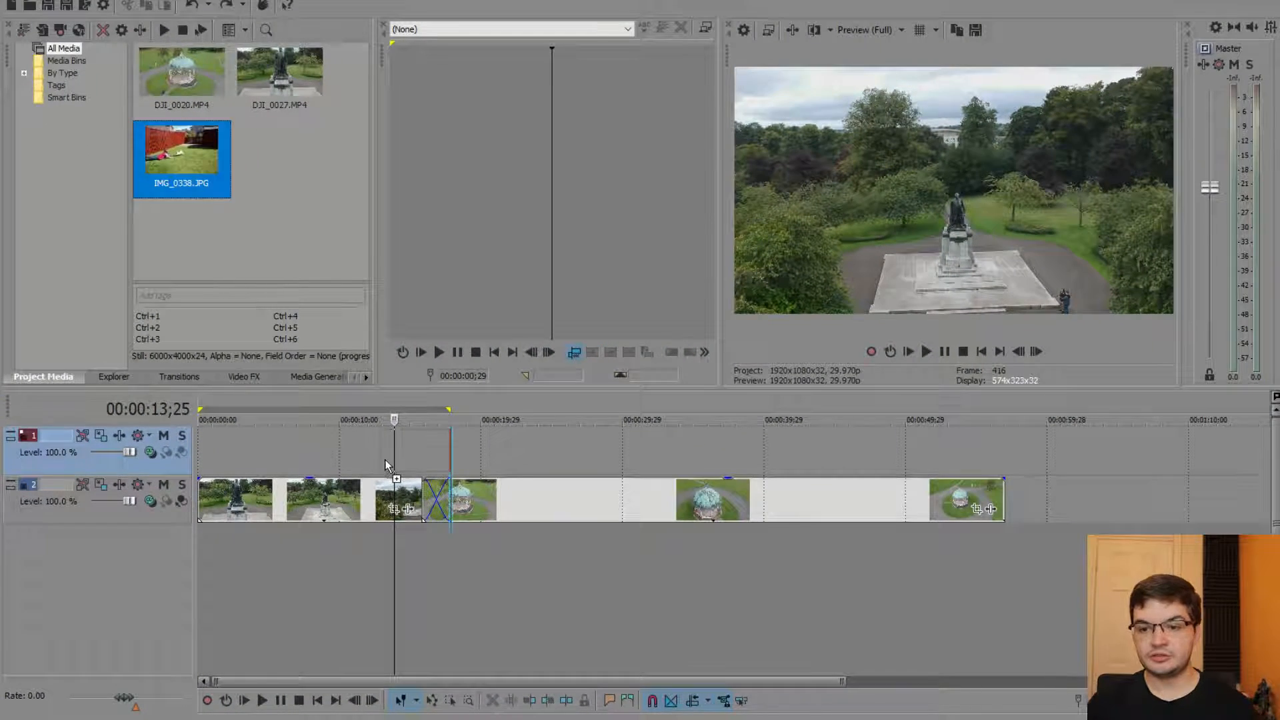
drag(346, 444, 346, 444)
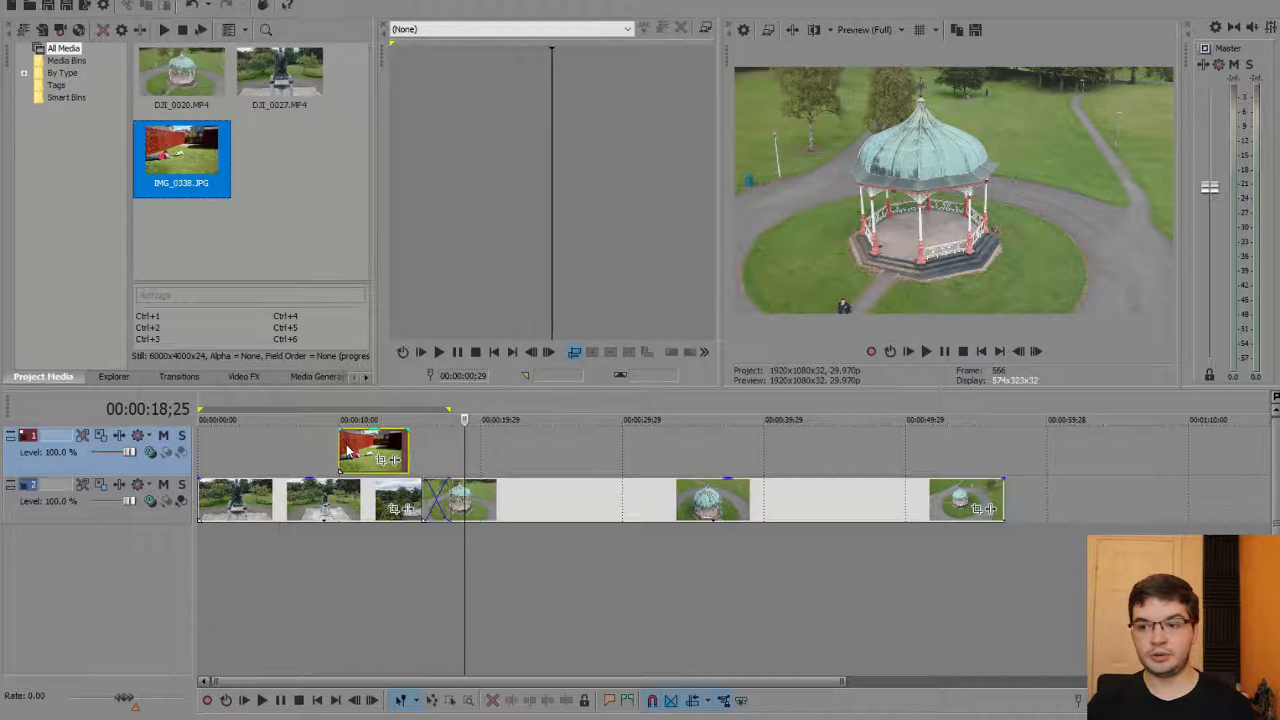
Step: Enlarge the video preview area and play the timeline through the photo on track 1
click(375, 550)
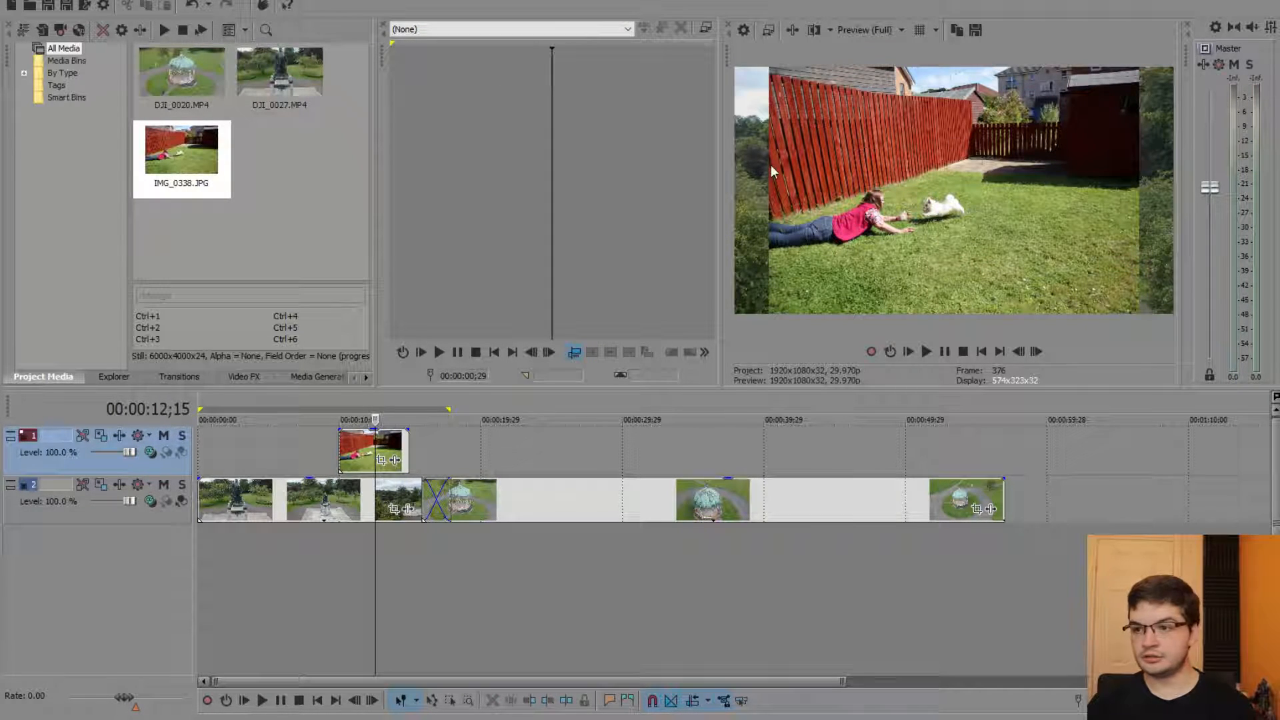
drag(722, 166, 611, 176)
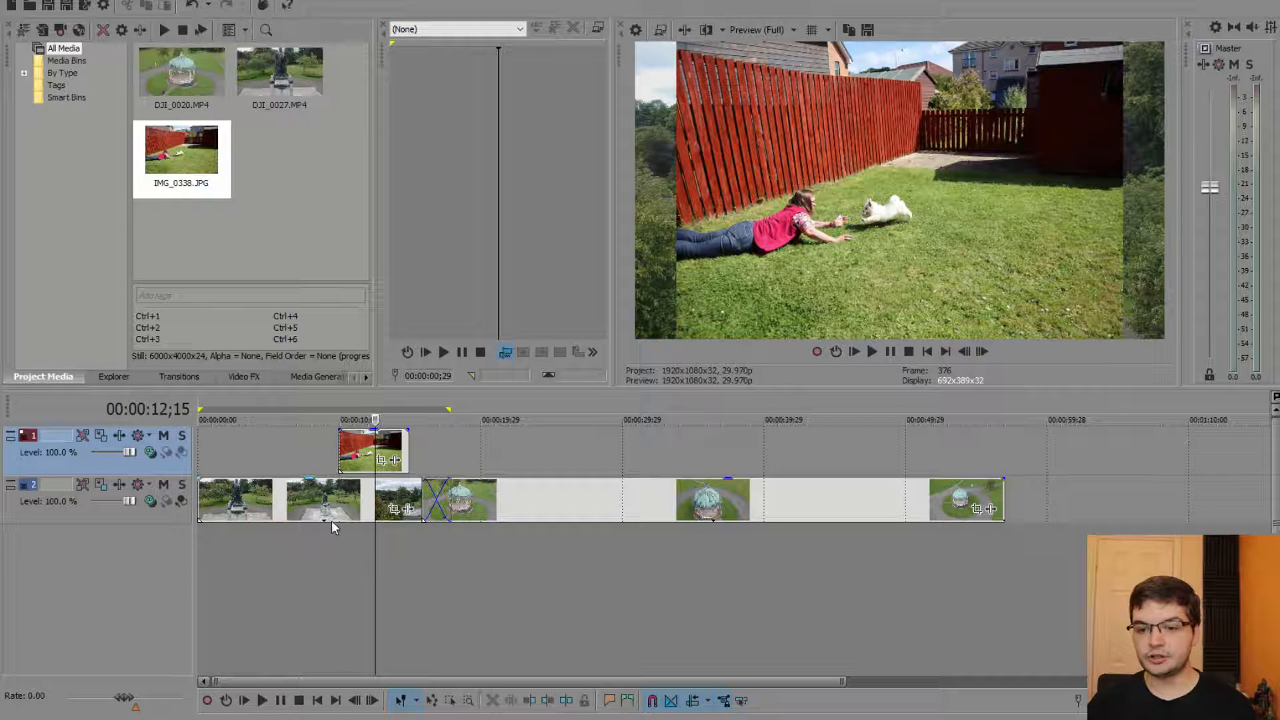
key(space)
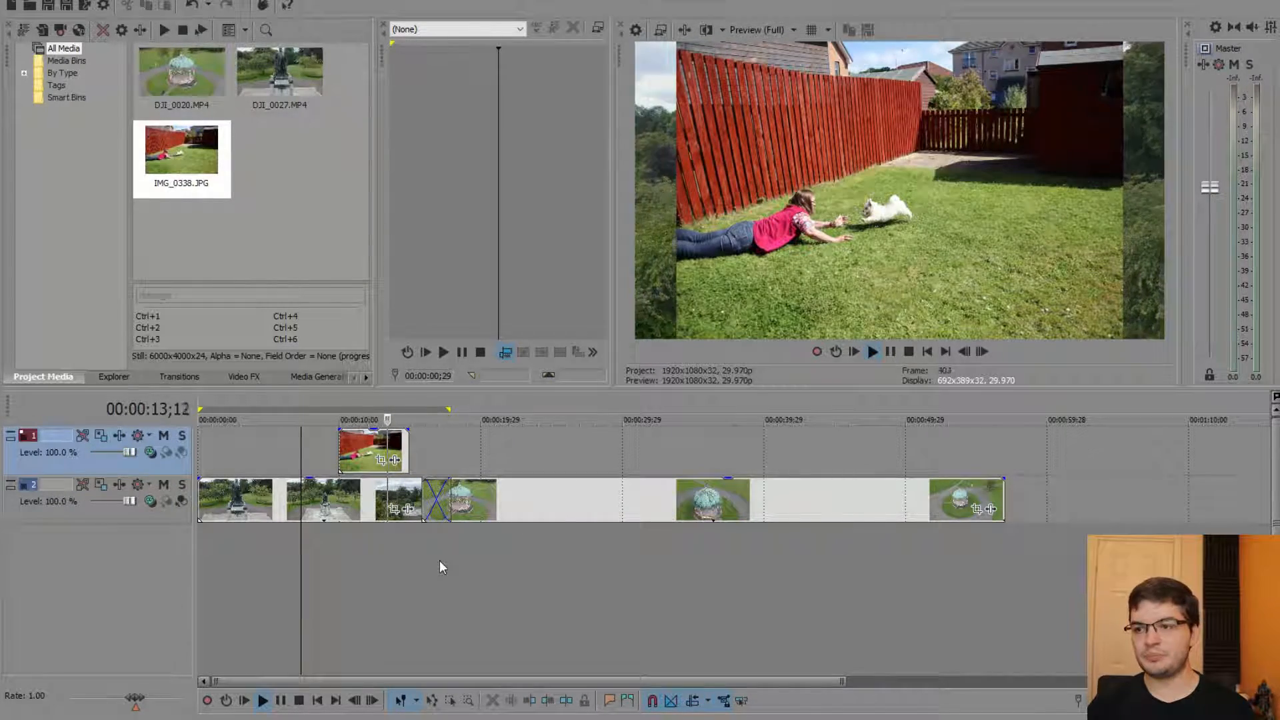
key(space)
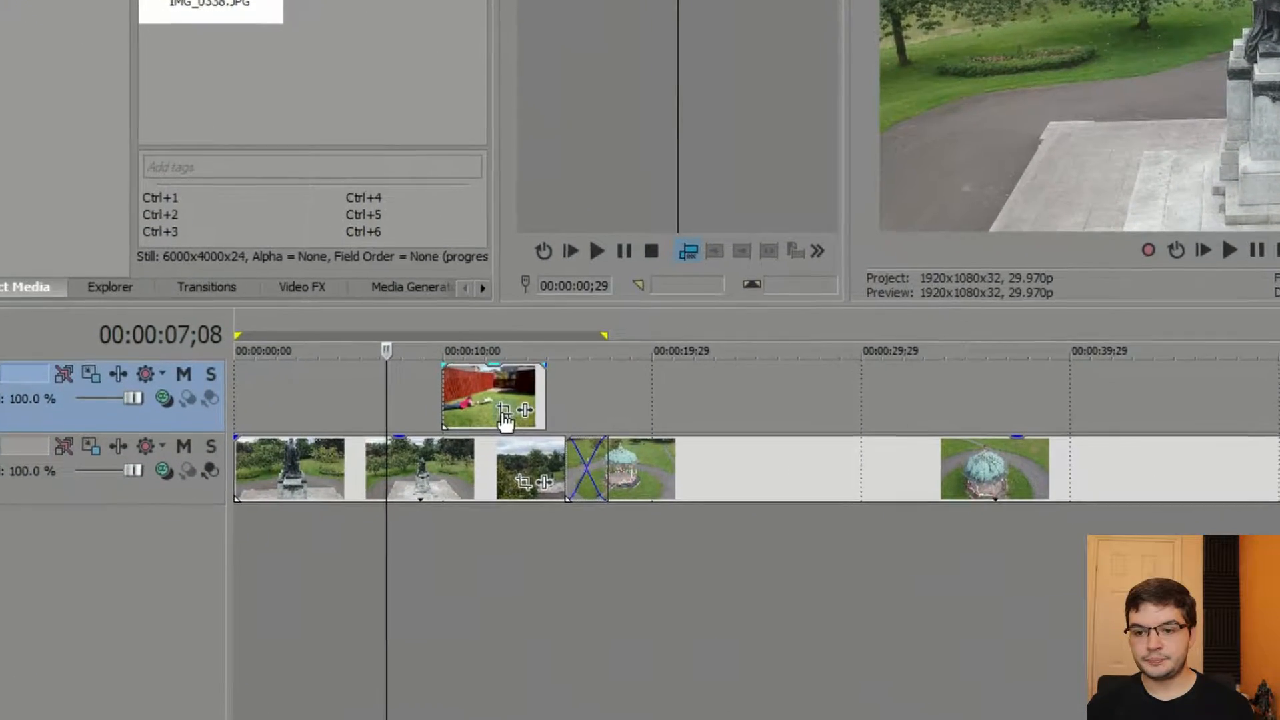
Step: Use Track Motion on track 1 to shrink the photo and move it into the upper-right corner of the frame
click(503, 412)
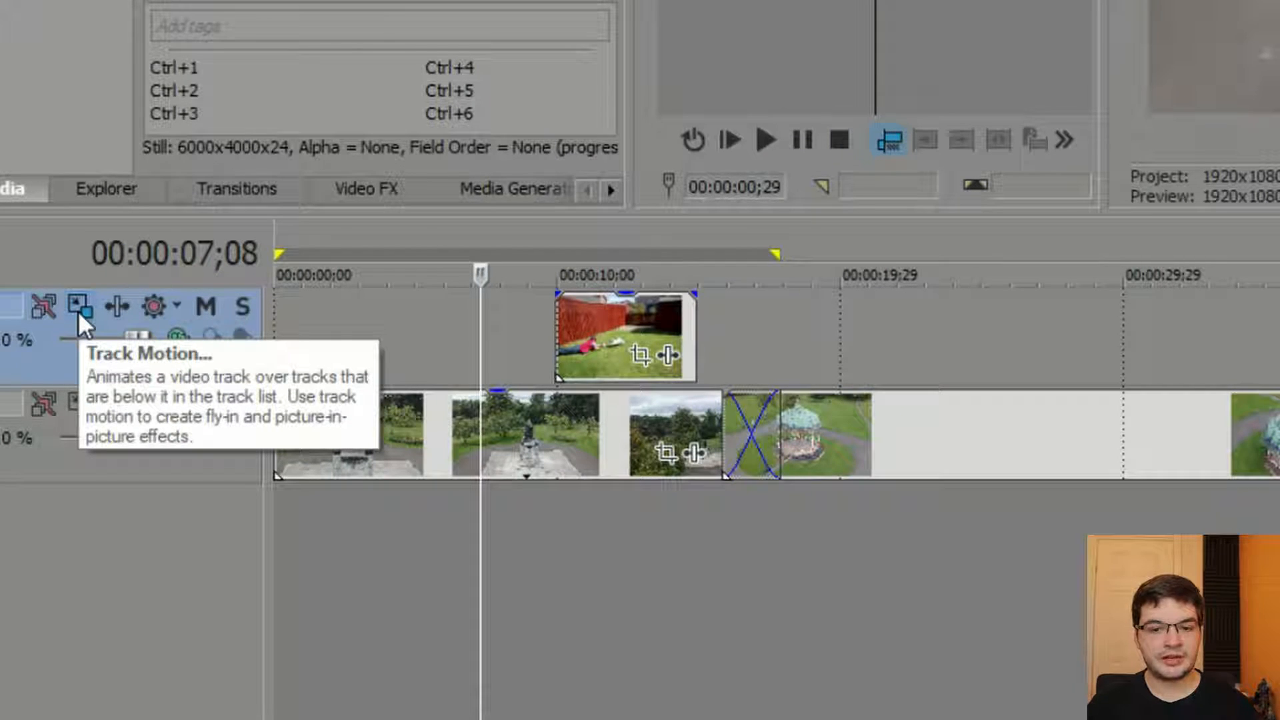
click(641, 355)
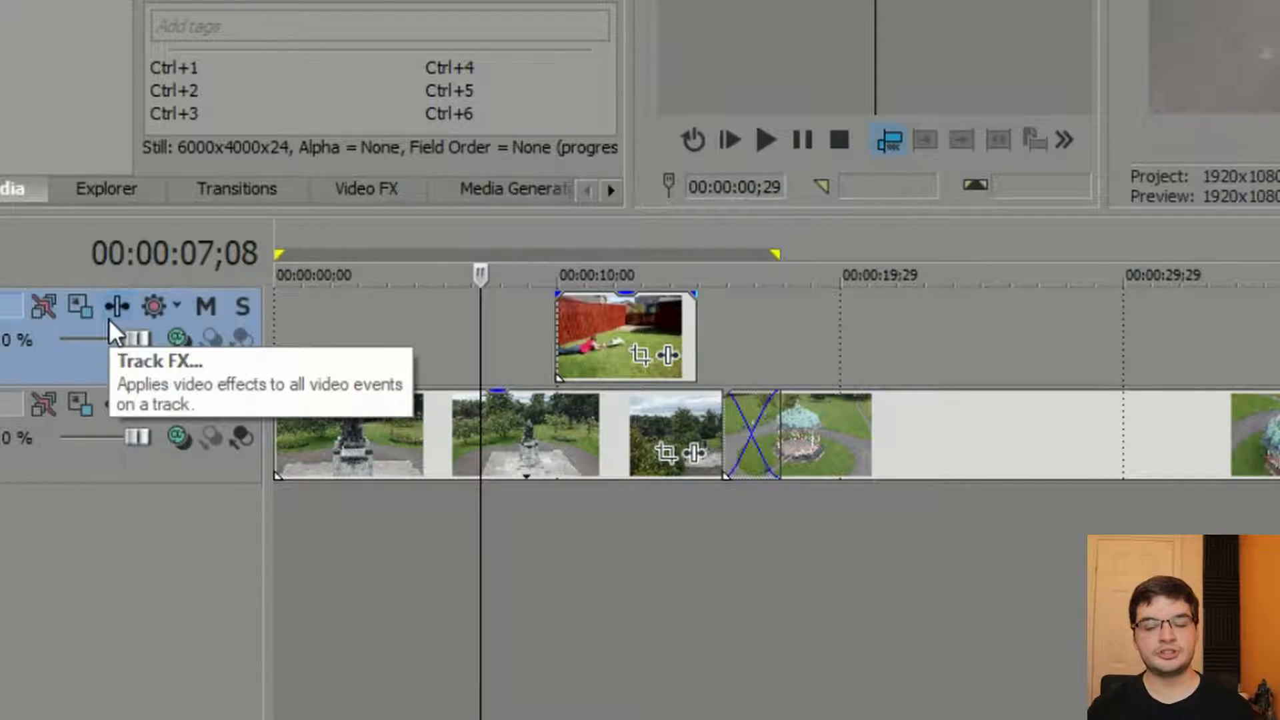
click(80, 306)
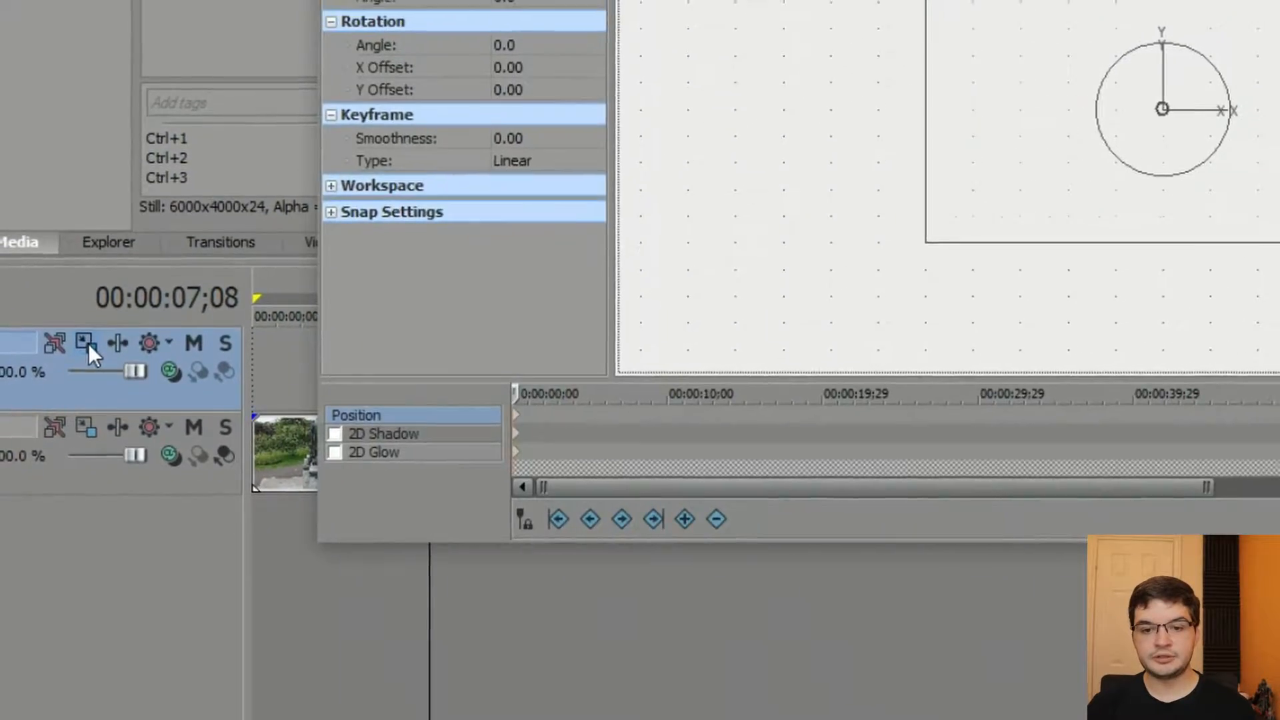
drag(910, 54, 1146, 127)
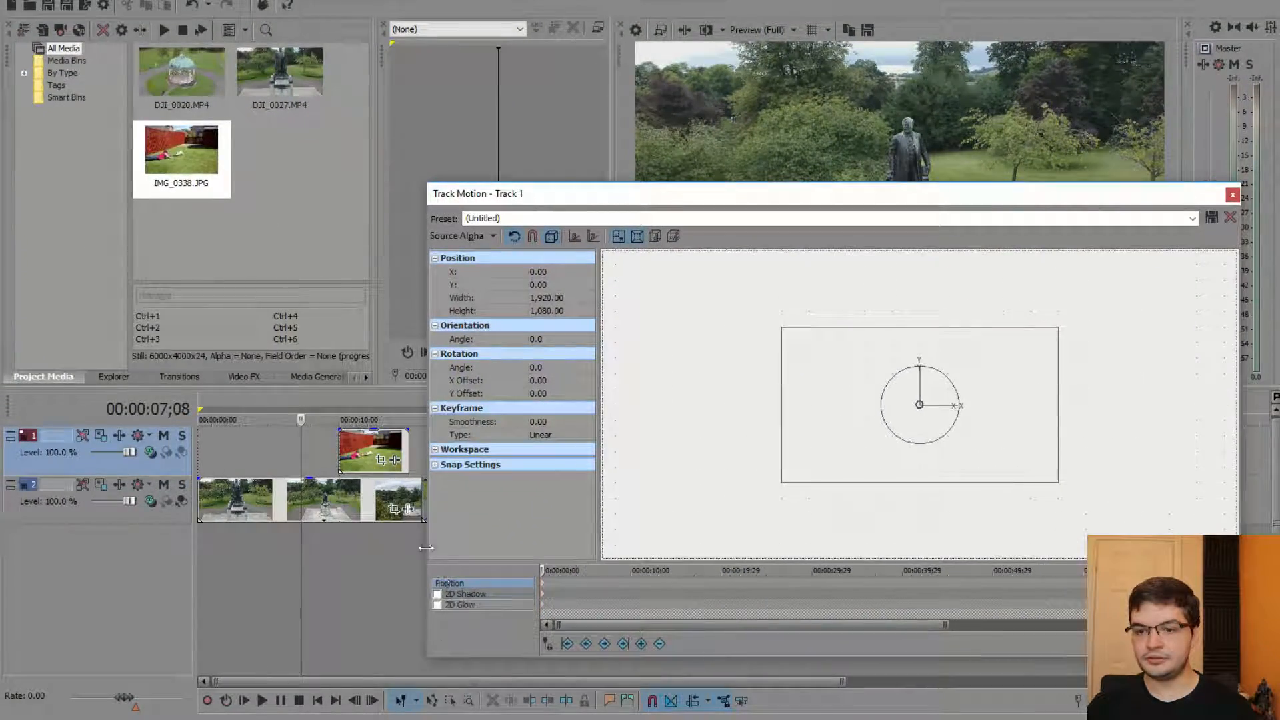
click(361, 535)
drag(850, 198, 269, 16)
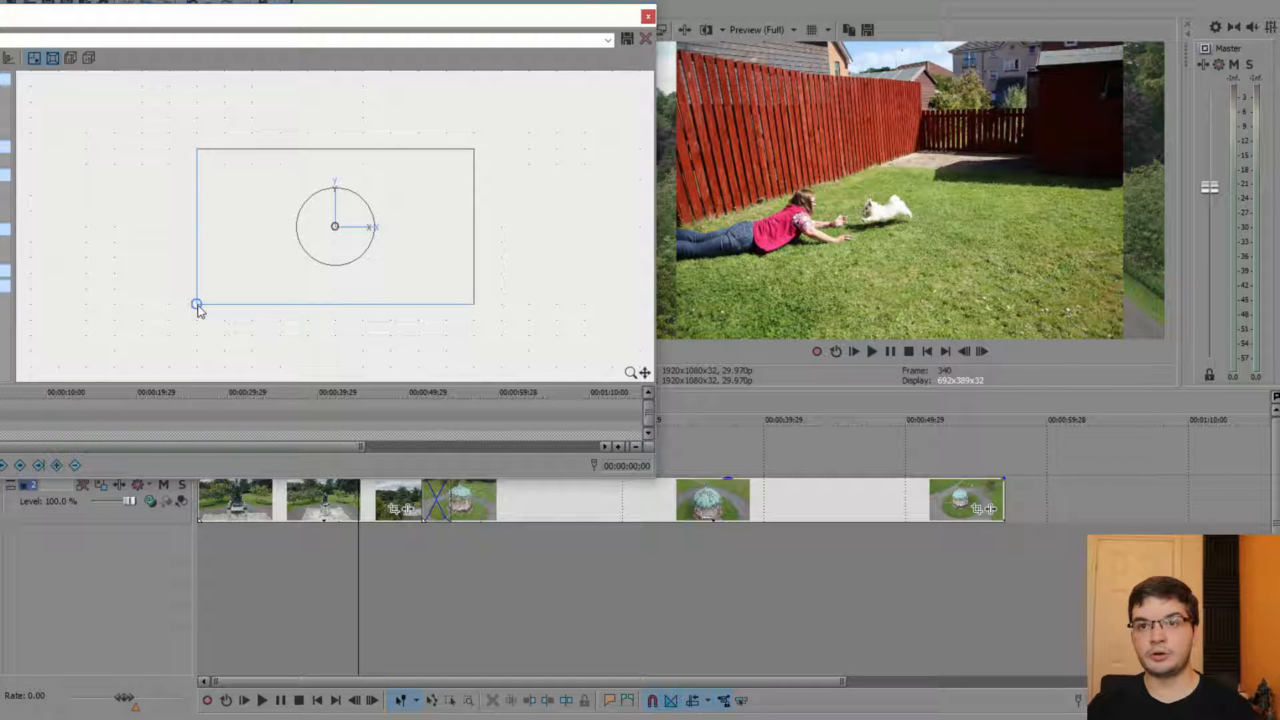
drag(198, 311, 300, 273)
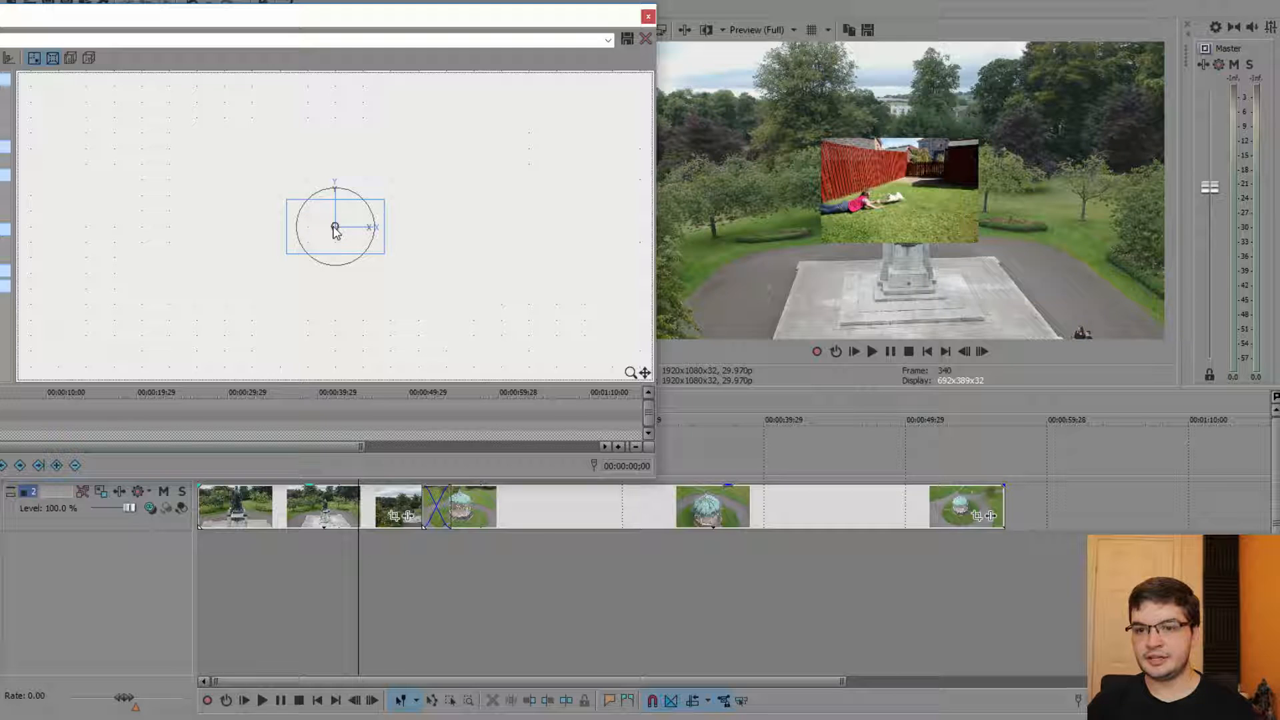
drag(336, 231, 427, 189)
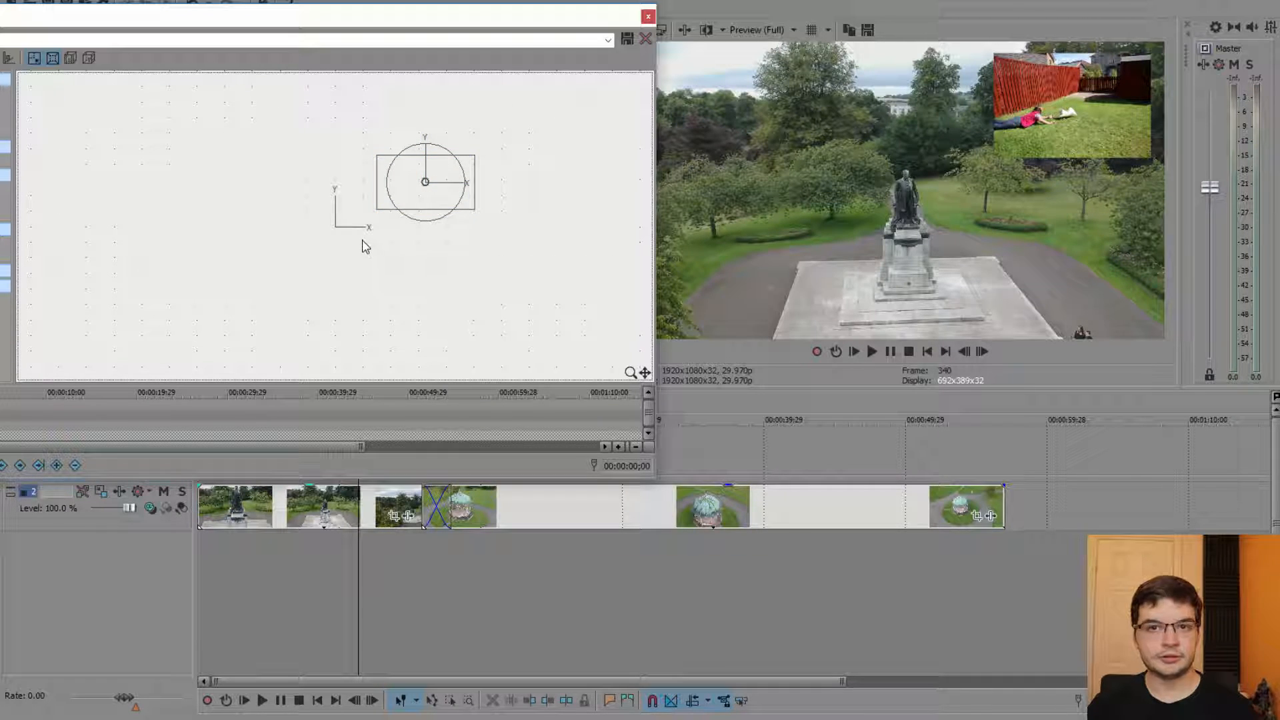
click(647, 17)
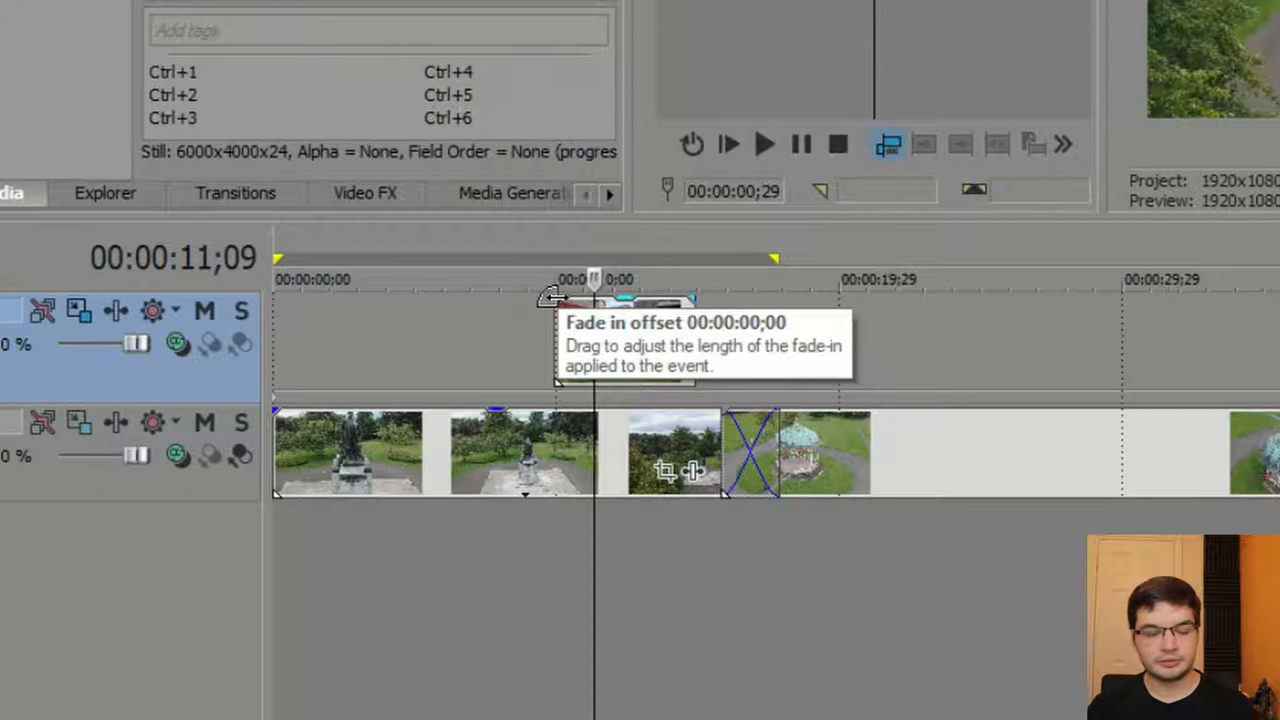
Step: Add a short fade-in and a short fade-out to the photo event and play that section back
drag(551, 298, 577, 298)
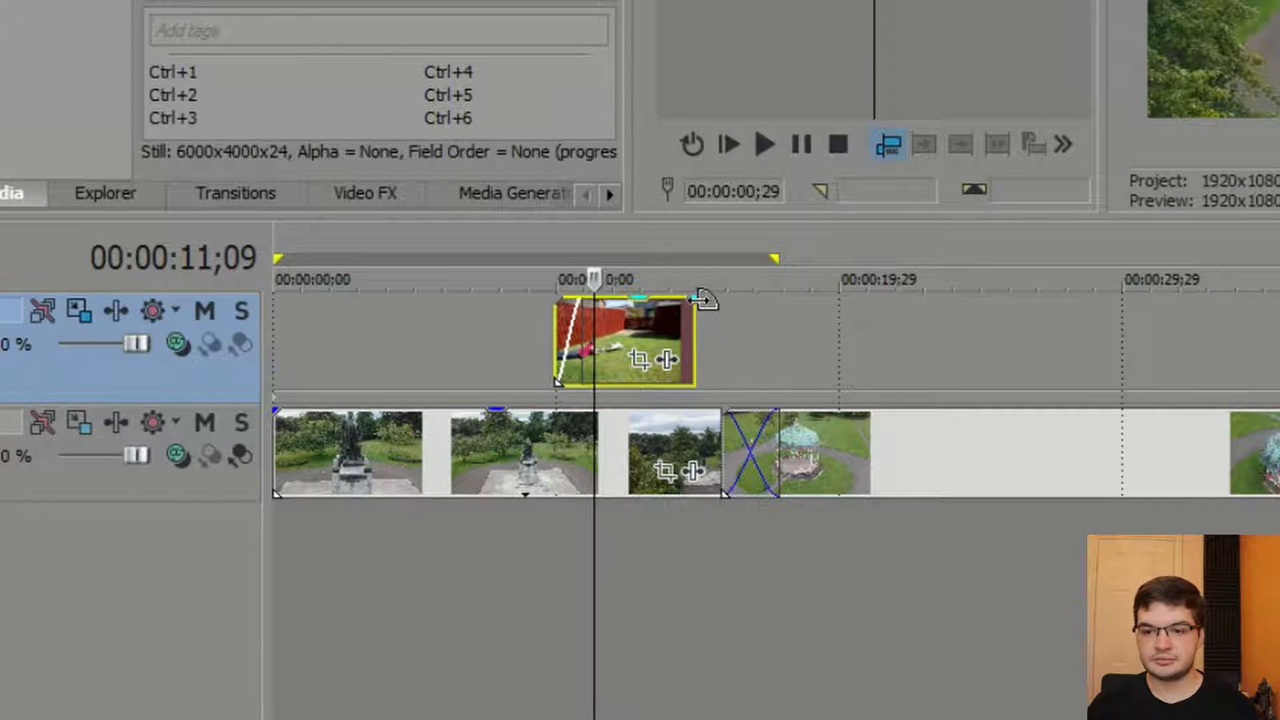
drag(700, 299, 666, 296)
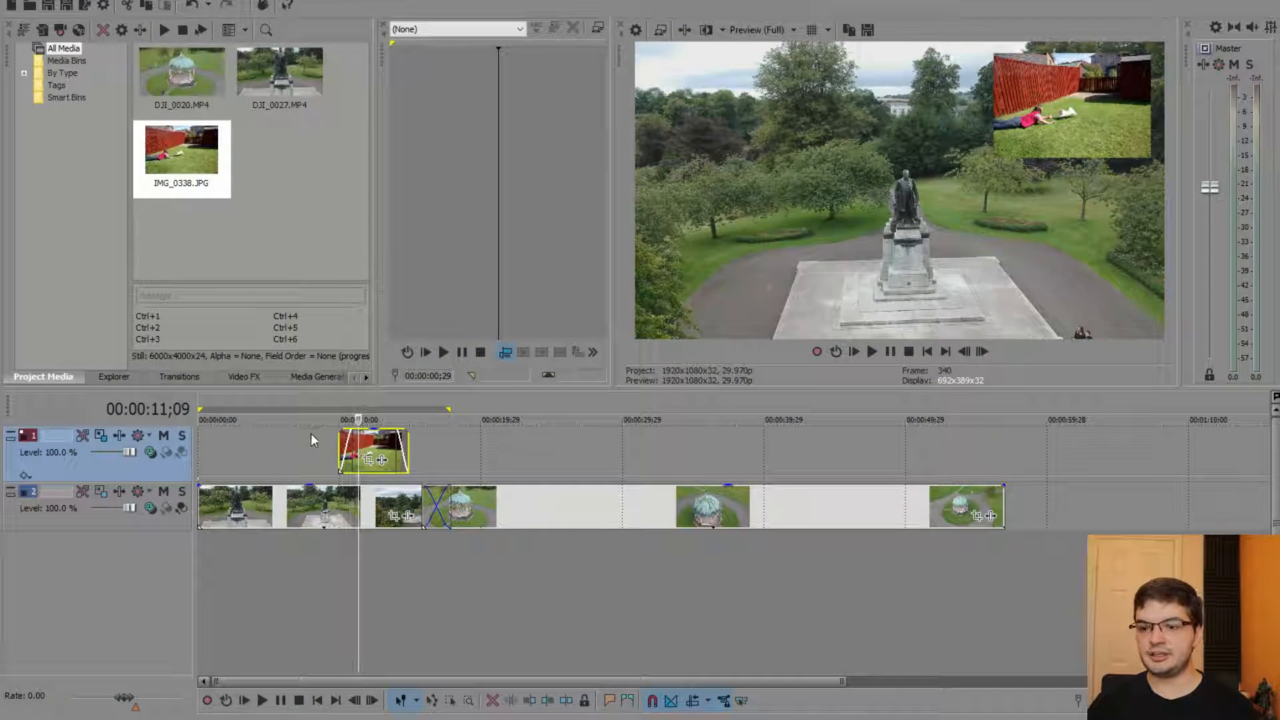
click(314, 432)
key(space)
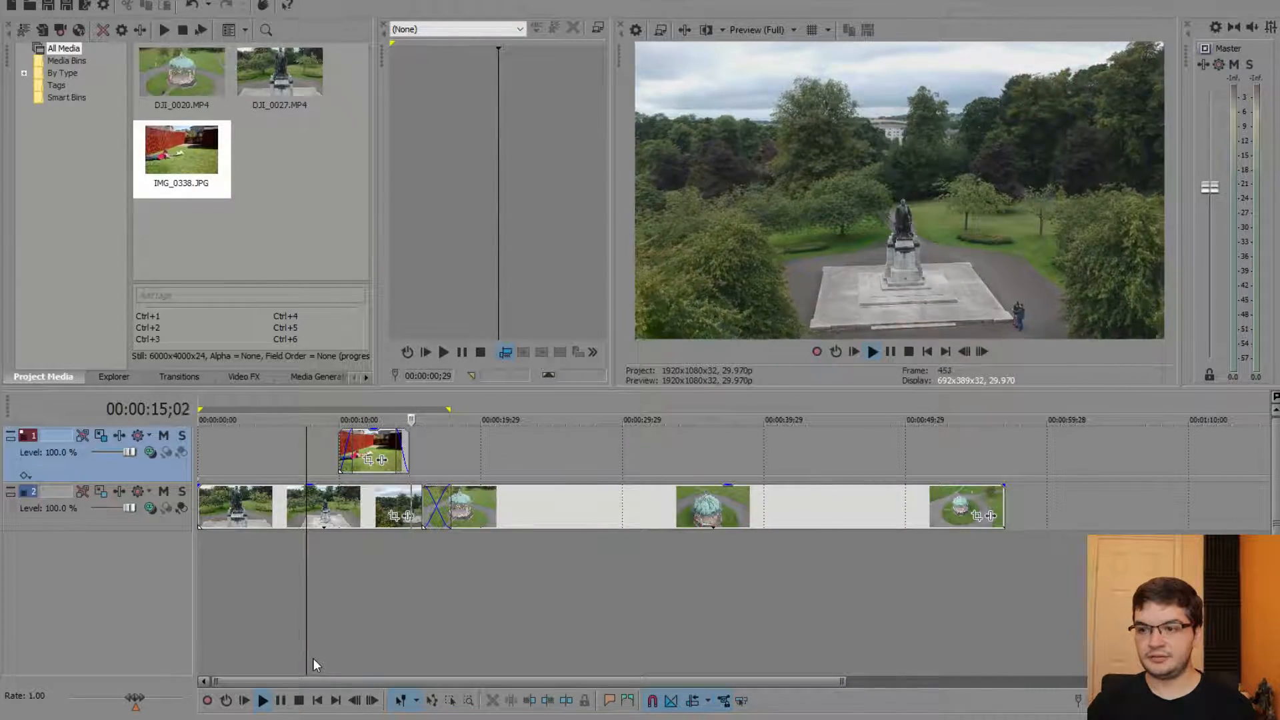
key(space)
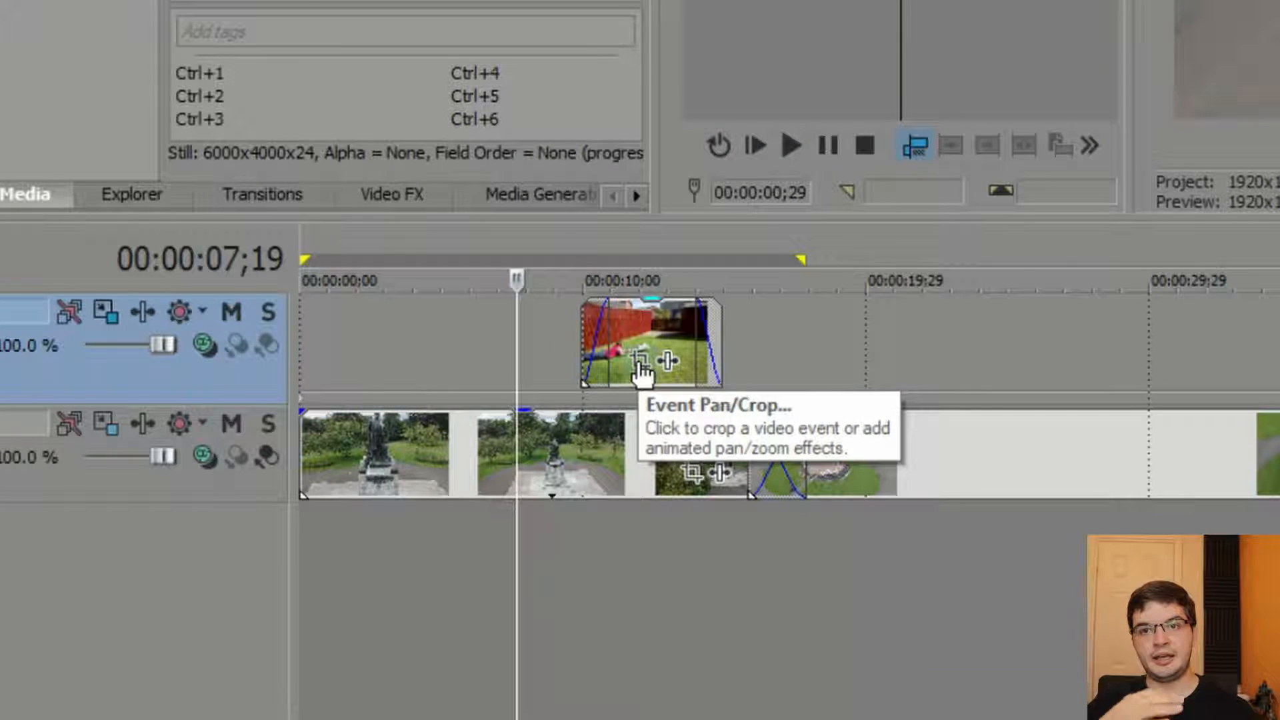
Step: Crop the photo event around its centre to a width of 2,416.2 and height of 1,610.8 using Event Pan/Crop
click(641, 371)
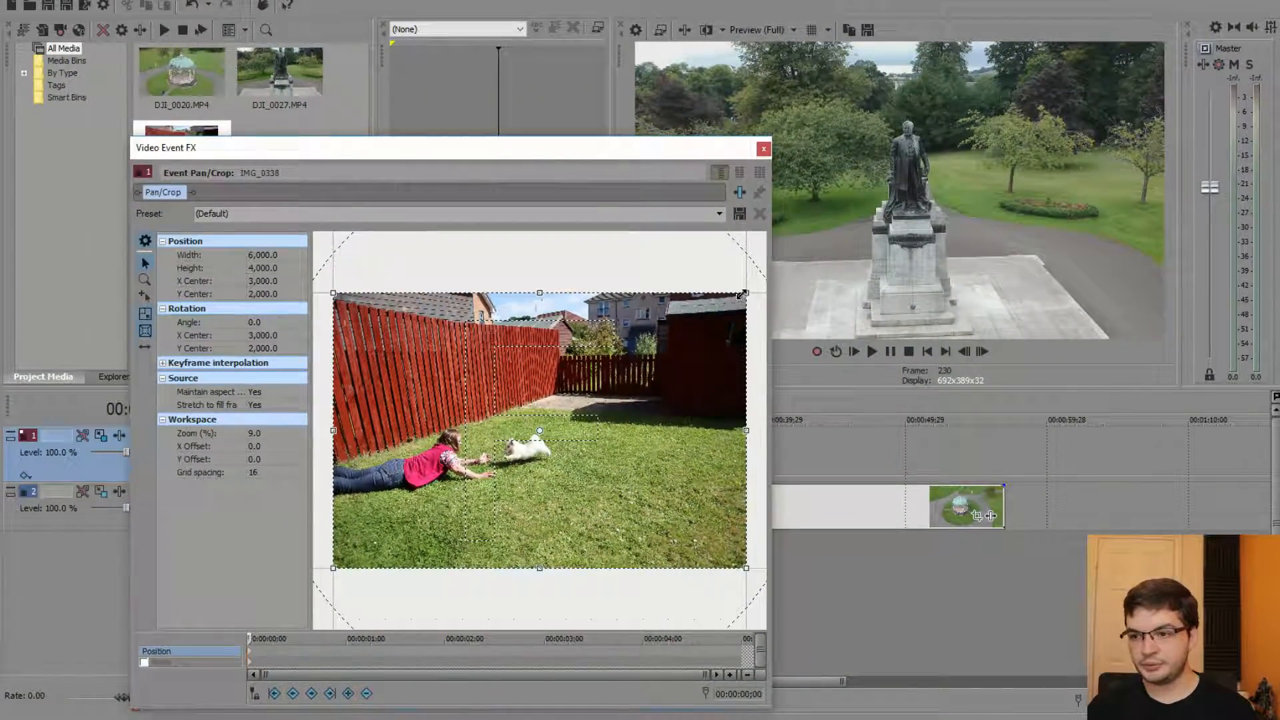
drag(763, 20, 654, 406)
drag(523, 433, 511, 532)
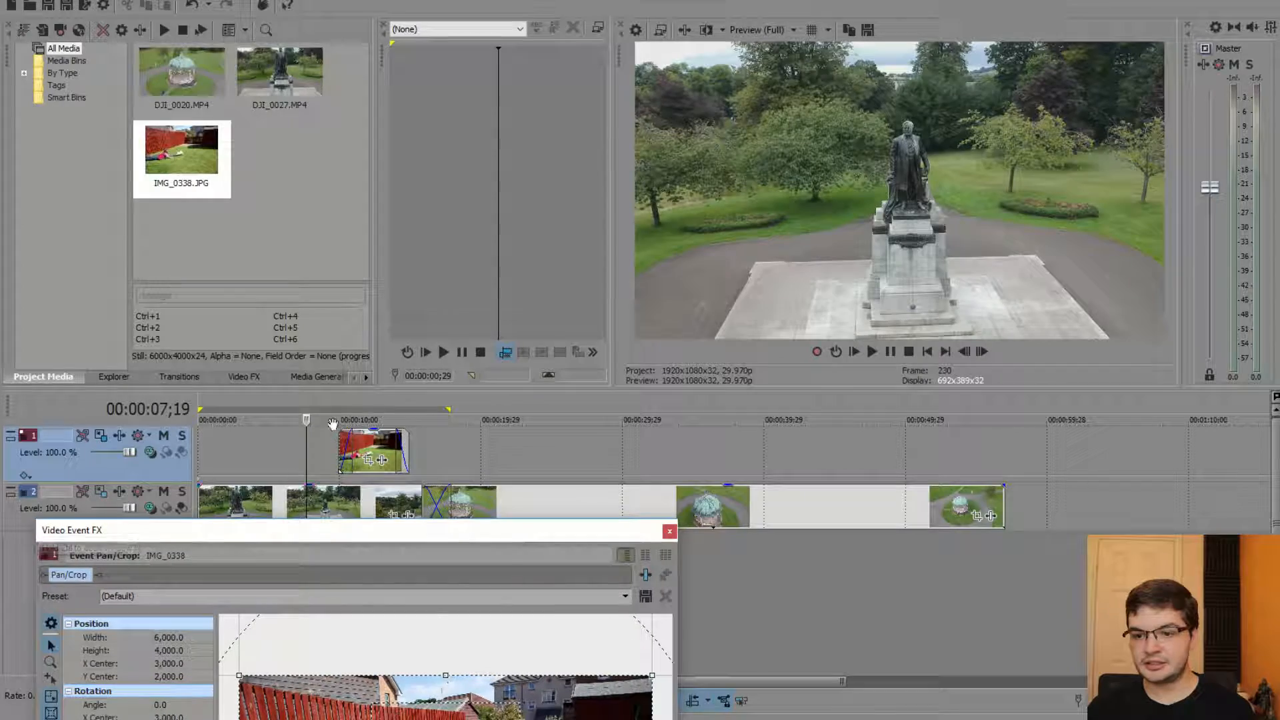
click(377, 450)
drag(440, 533, 419, 68)
drag(624, 212, 501, 283)
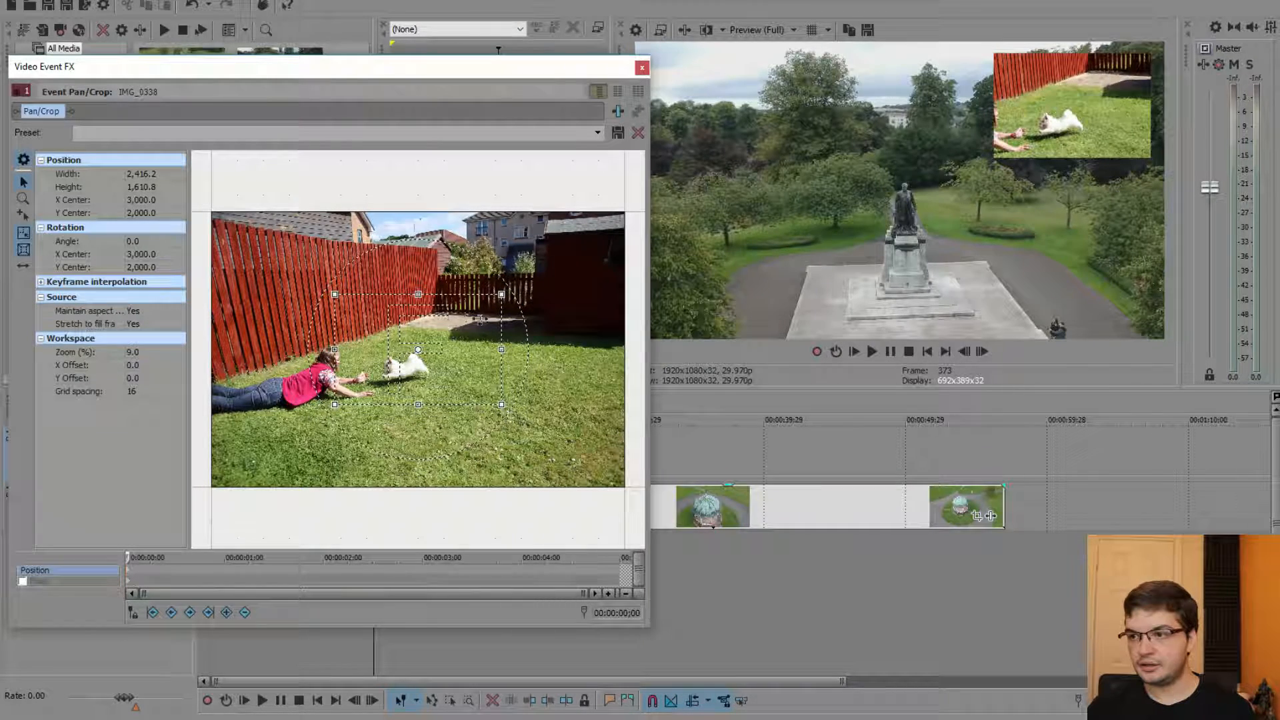
Step: Shift the crop area horizontally to an X centre of 2,187.5, framing the person and dog, and play back the result
drag(418, 349, 398, 364)
key(ctrl+z)
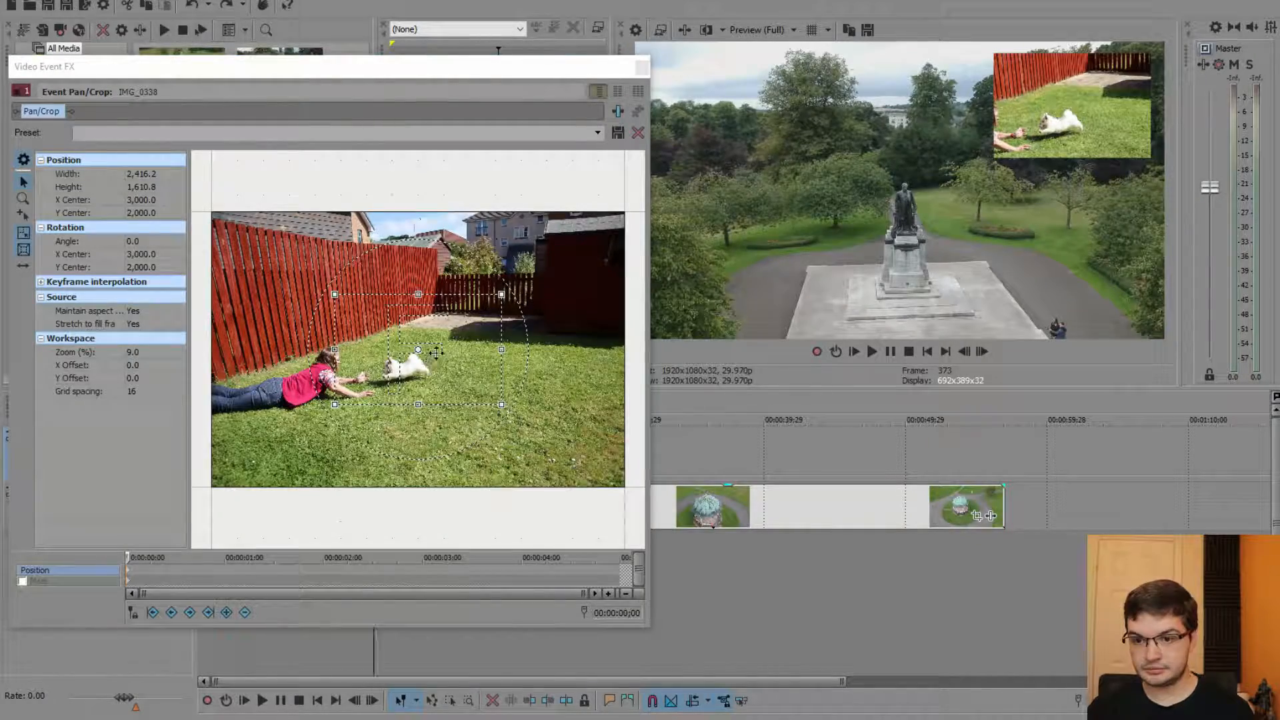
drag(476, 300, 419, 367)
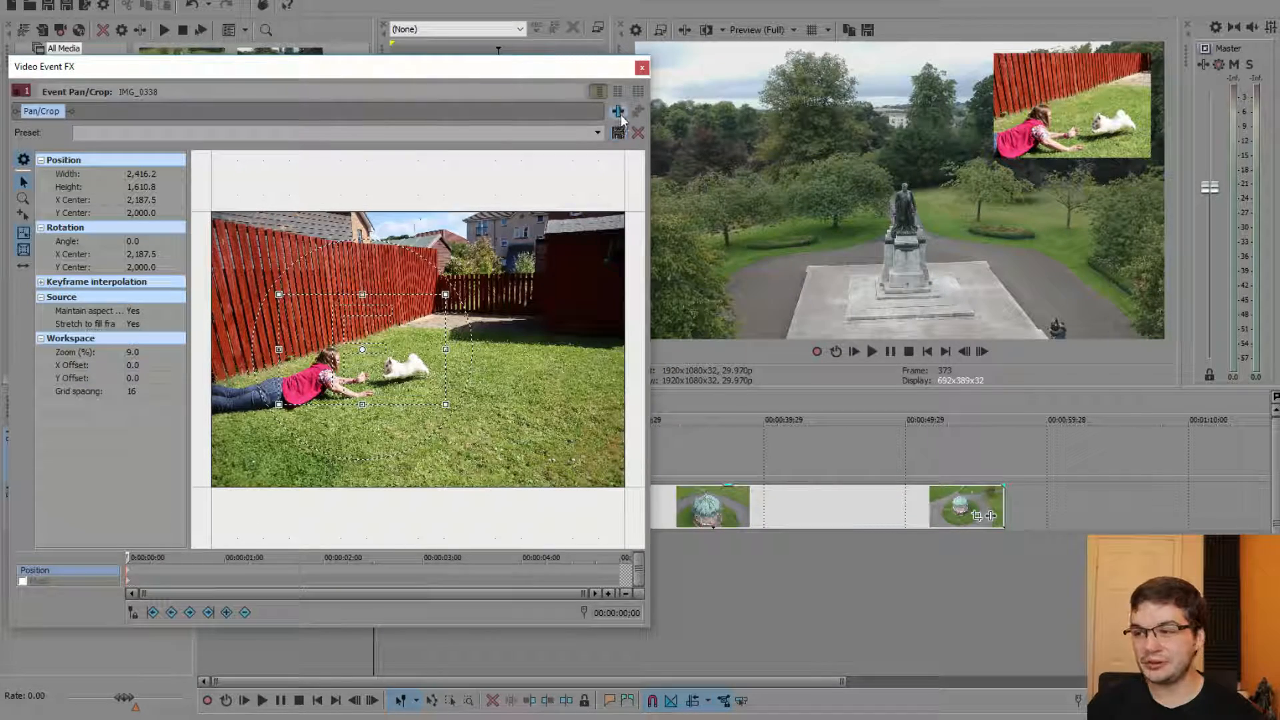
click(642, 68)
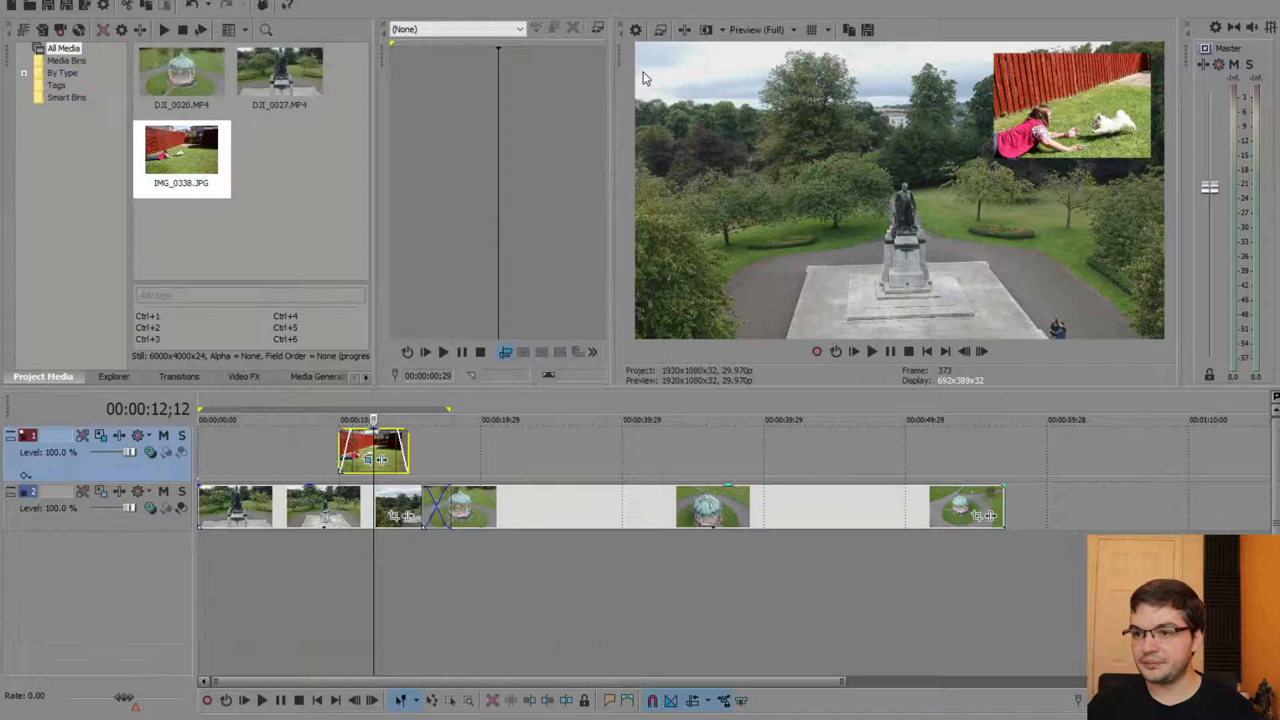
click(326, 442)
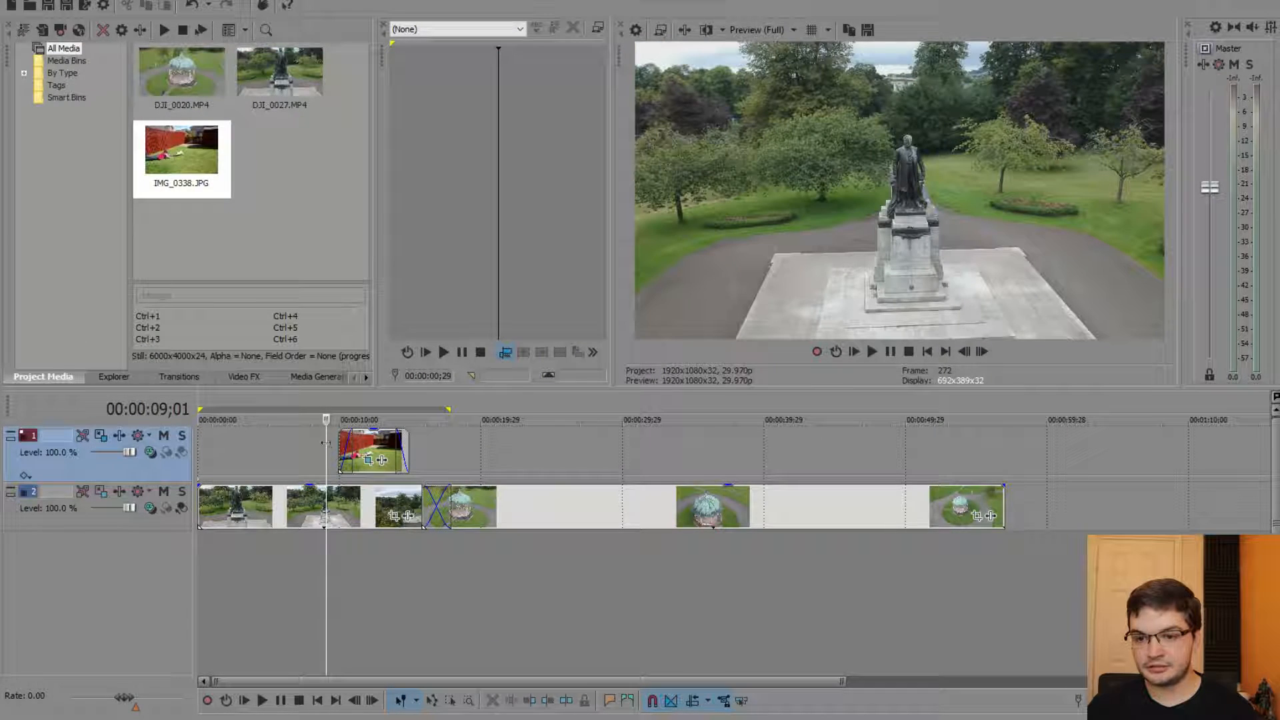
key(space)
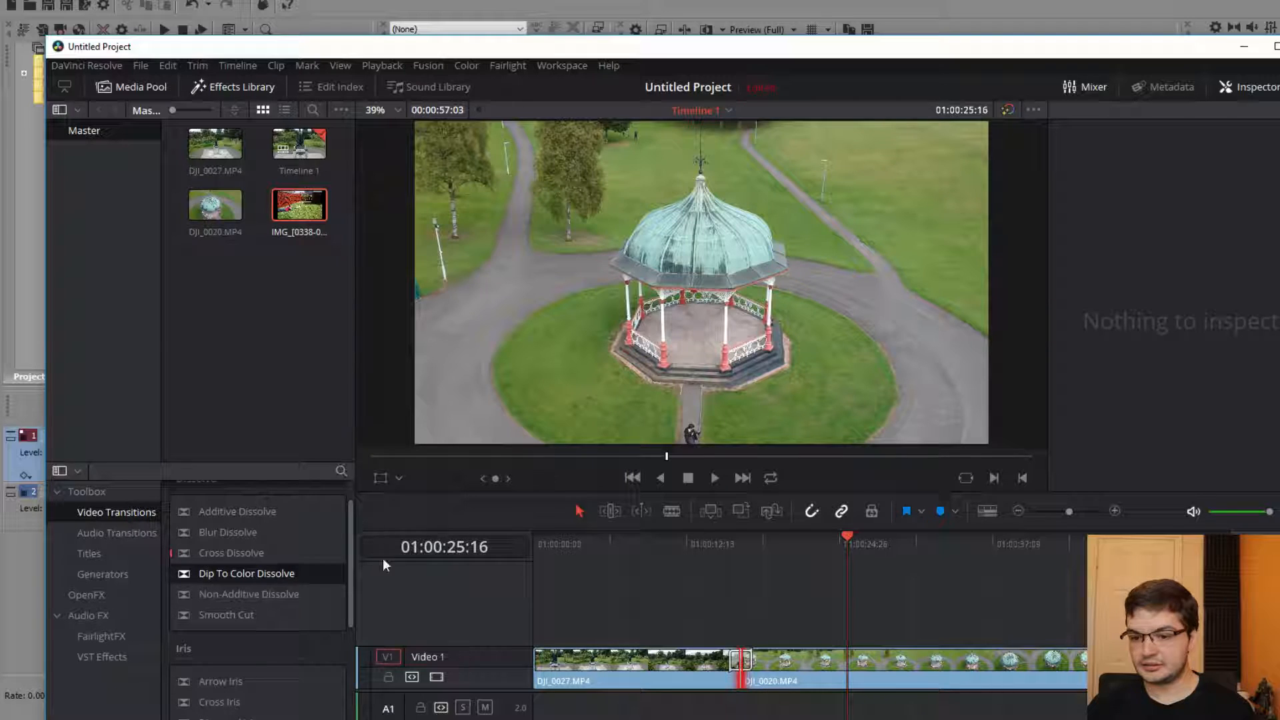
Step: Switch to DaVinci Resolve, add a video track above Video 1, and place the IMG_0338 photo on it over DJI_0027.MP4
right_click(466, 672)
click(545, 543)
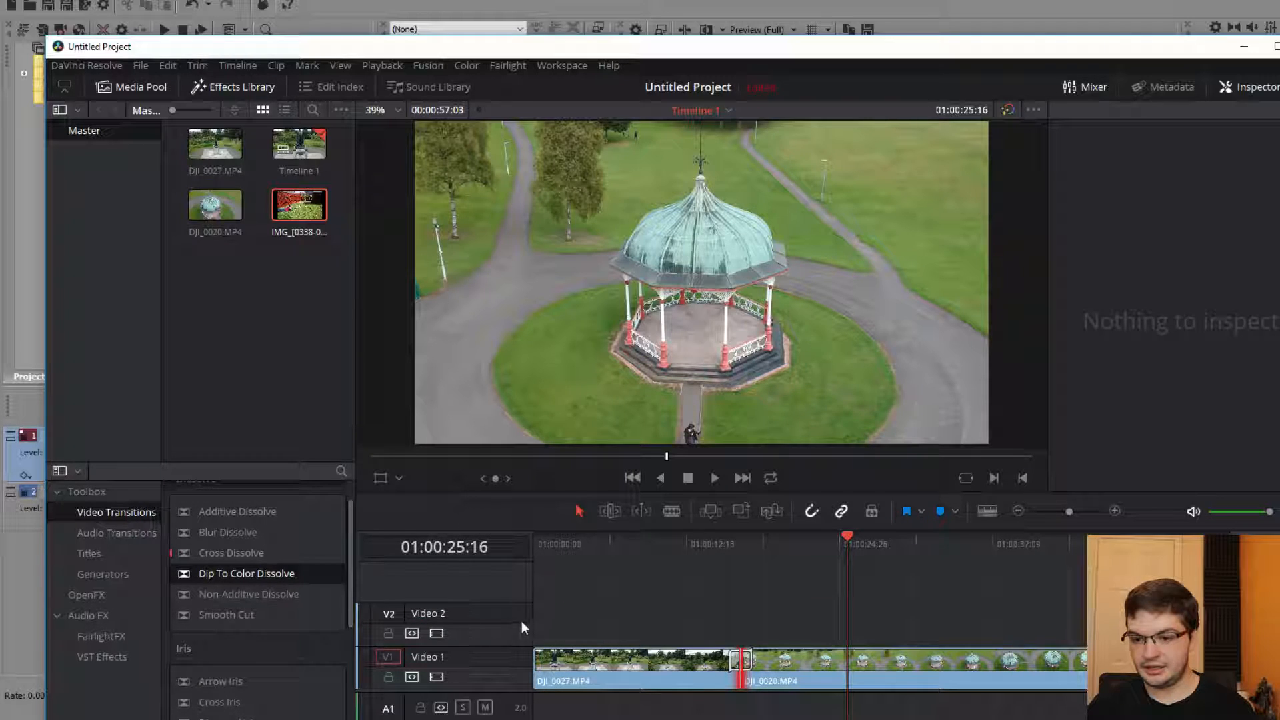
click(222, 207)
click(298, 204)
drag(298, 204, 654, 625)
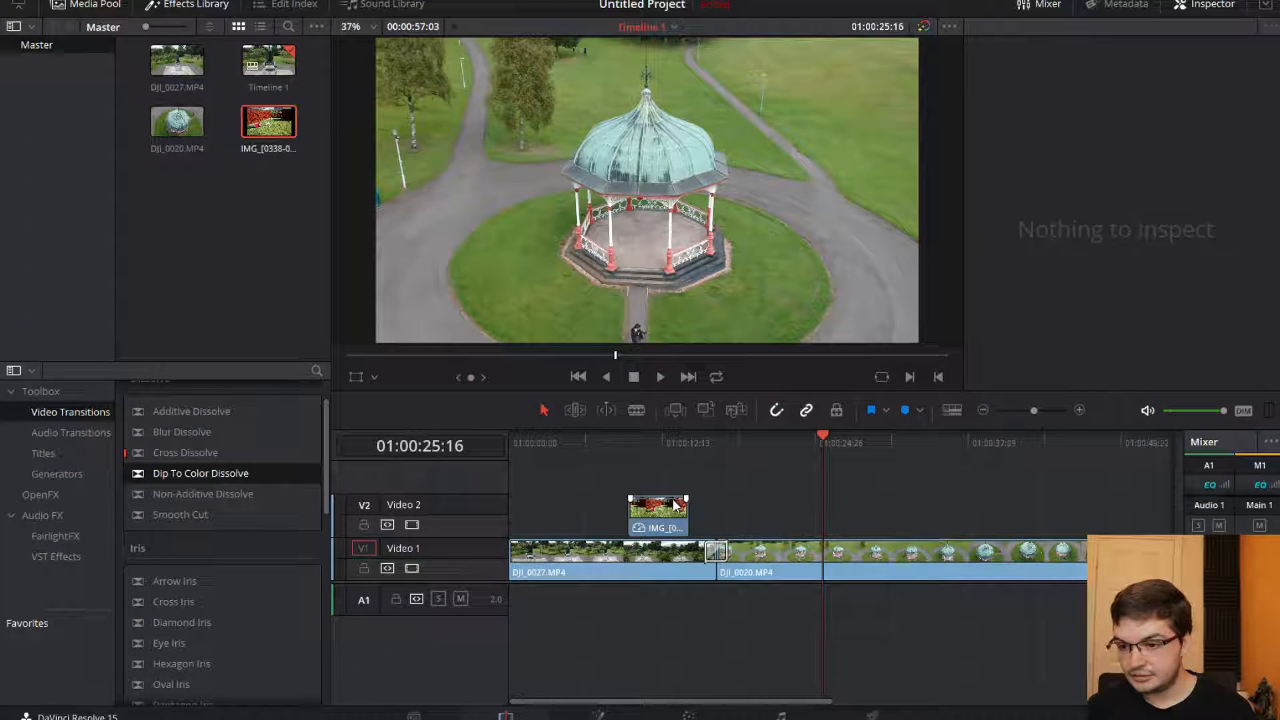
Step: Move the playhead to 01:00:11:23 to view the photo clip on Video 2
scroll(659, 530, up, 2)
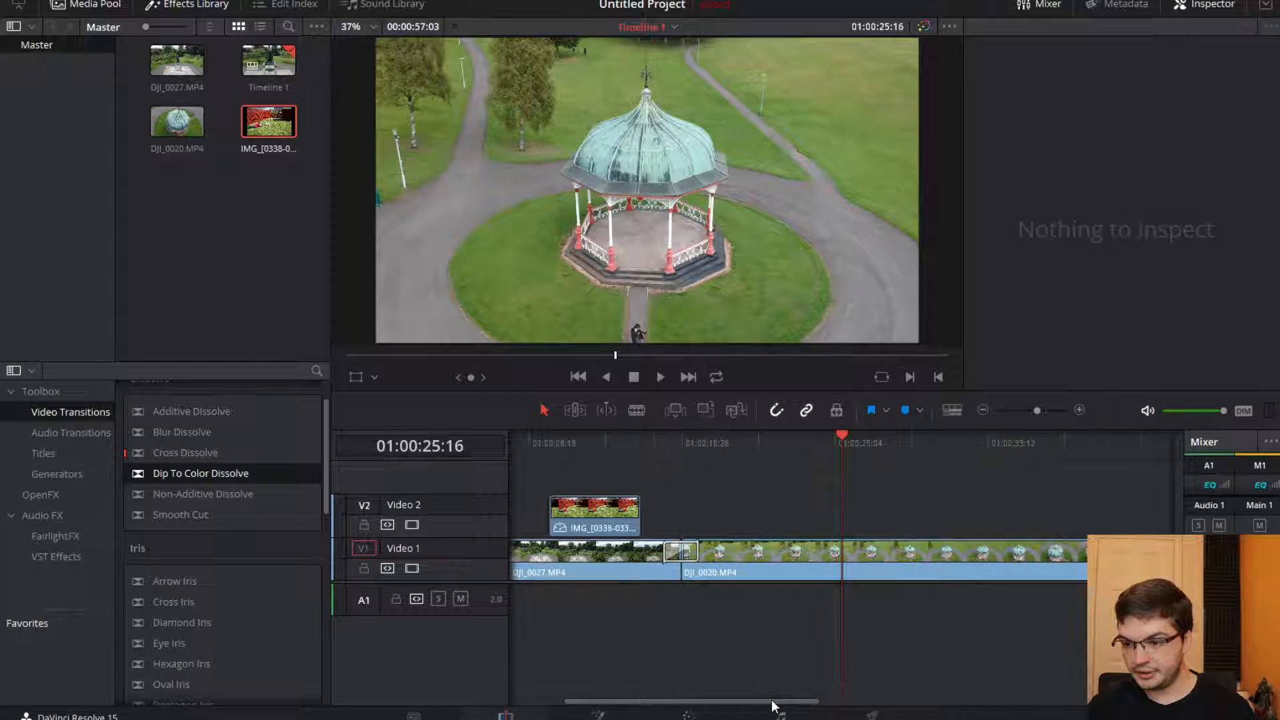
drag(771, 701, 722, 640)
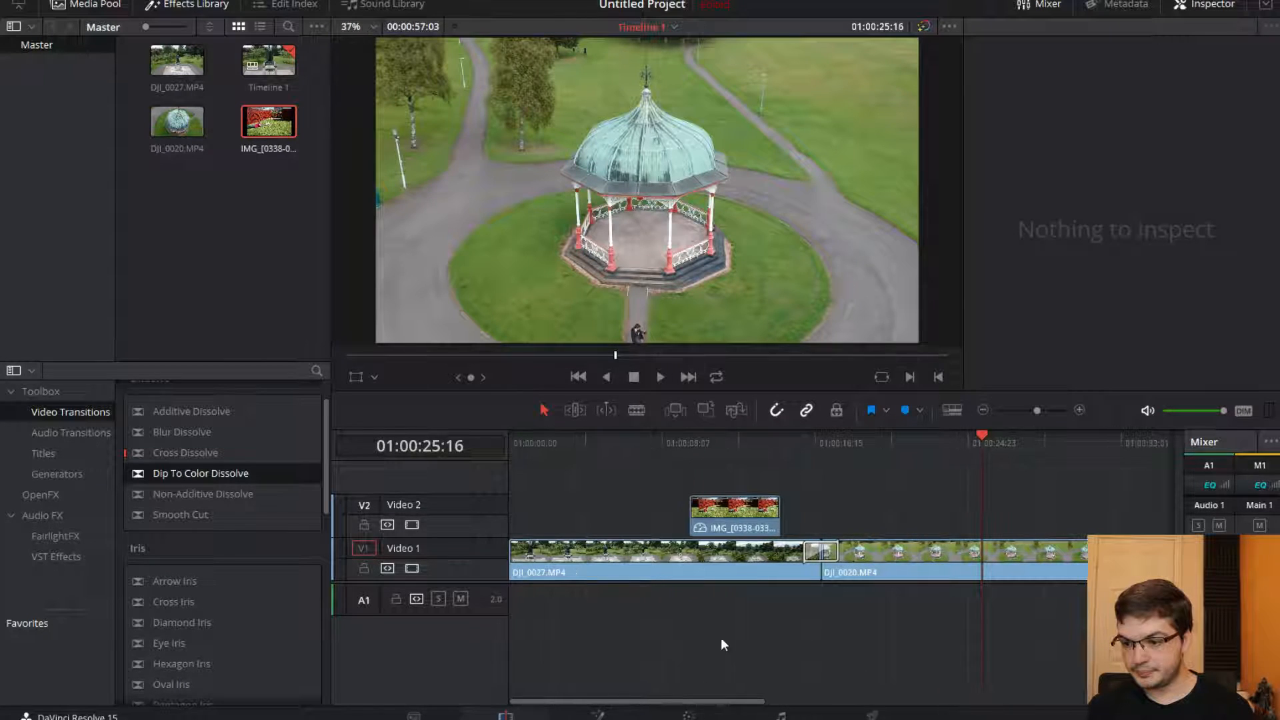
click(1079, 410)
click(983, 410)
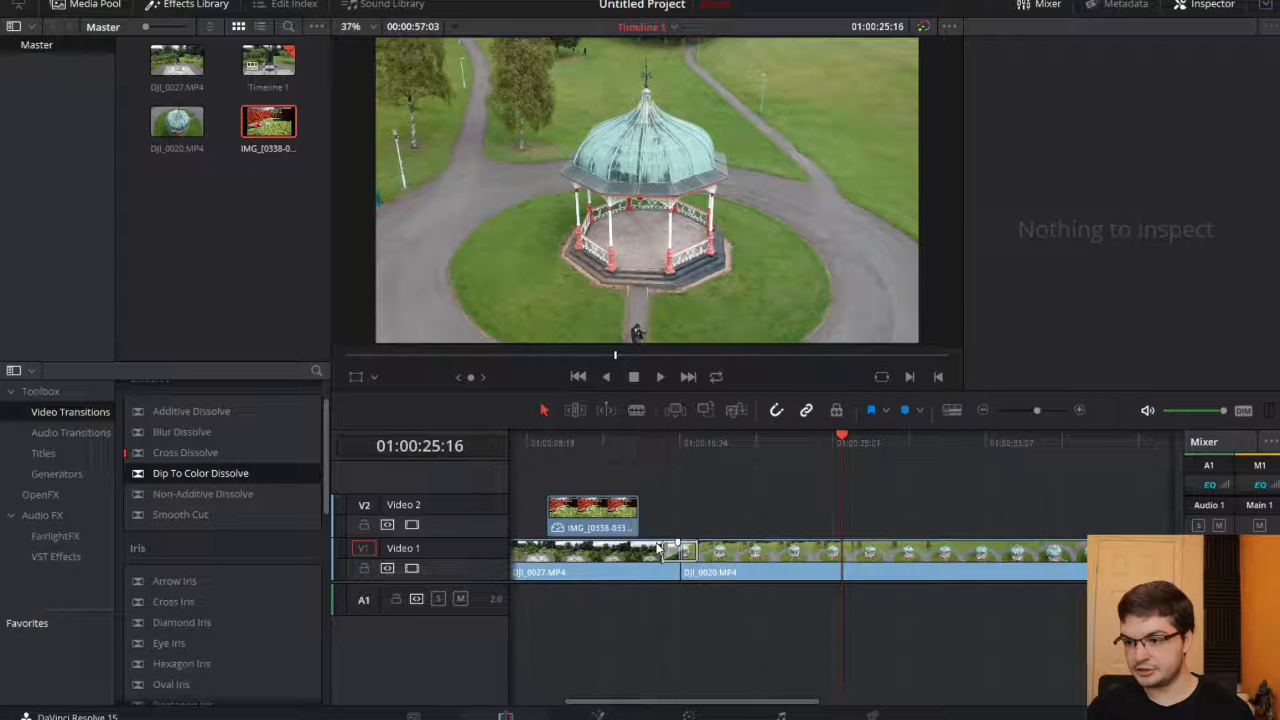
scroll(577, 479, down, 2)
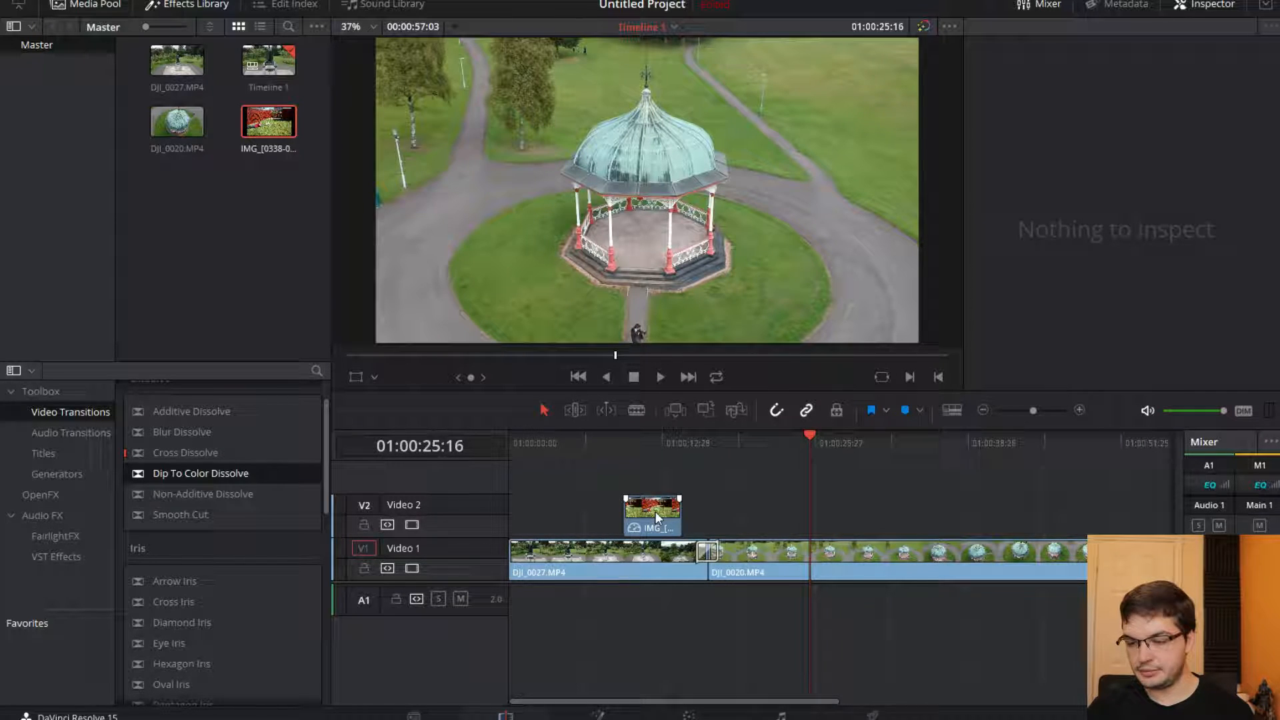
click(648, 450)
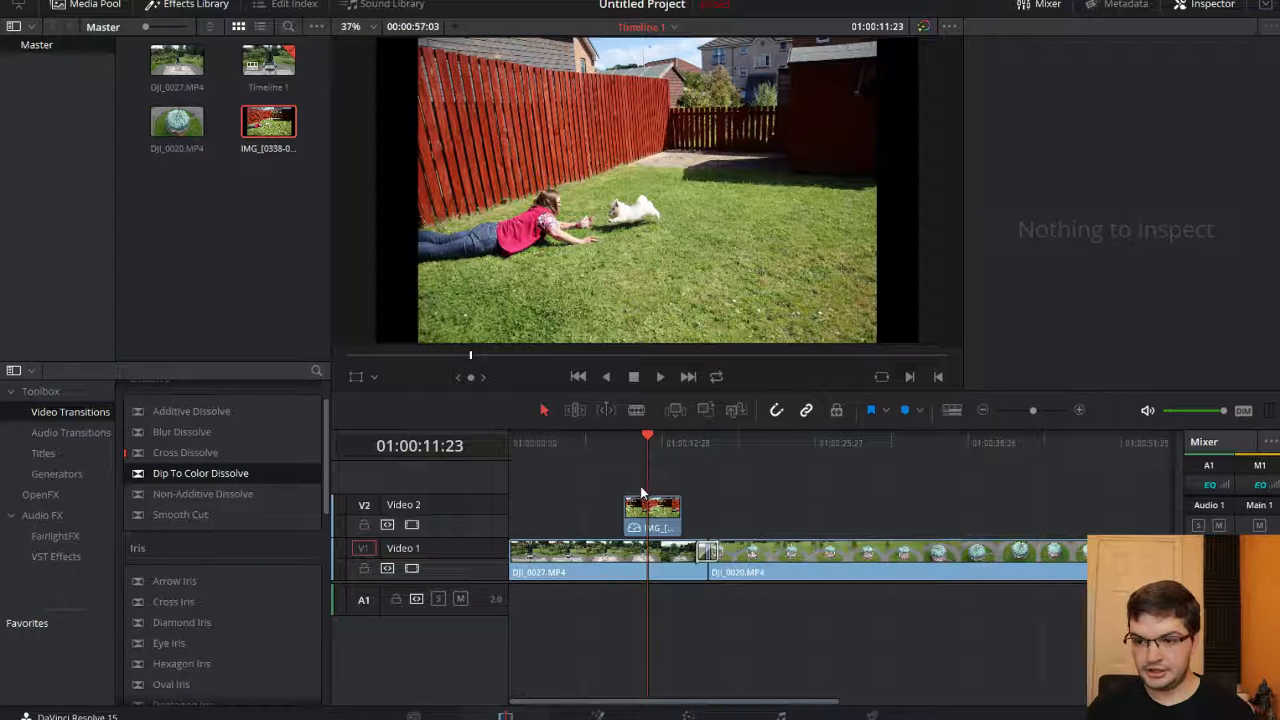
Step: Select the photo clip on Video 2 and play the timeline from before the clip until past its end
key(super)
scroll(632, 487, up, 3)
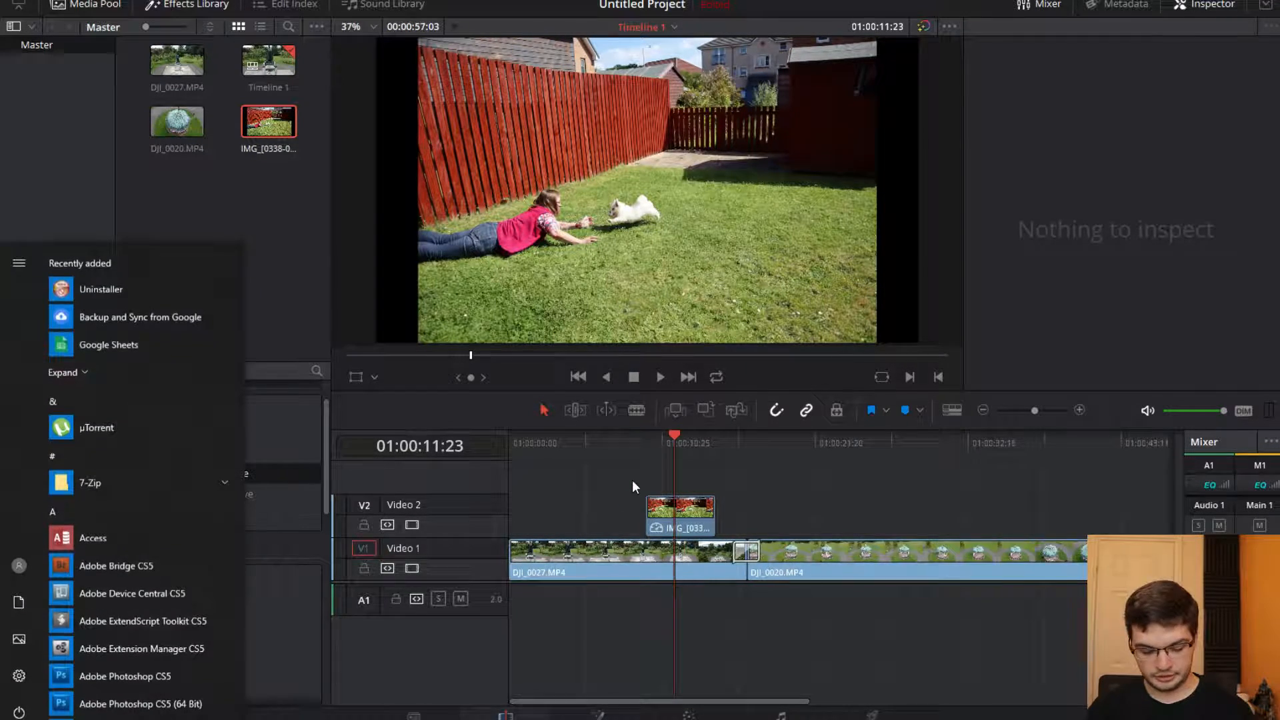
scroll(632, 481, up, 2)
key(super)
drag(680, 701, 706, 704)
click(673, 529)
click(643, 449)
key(space)
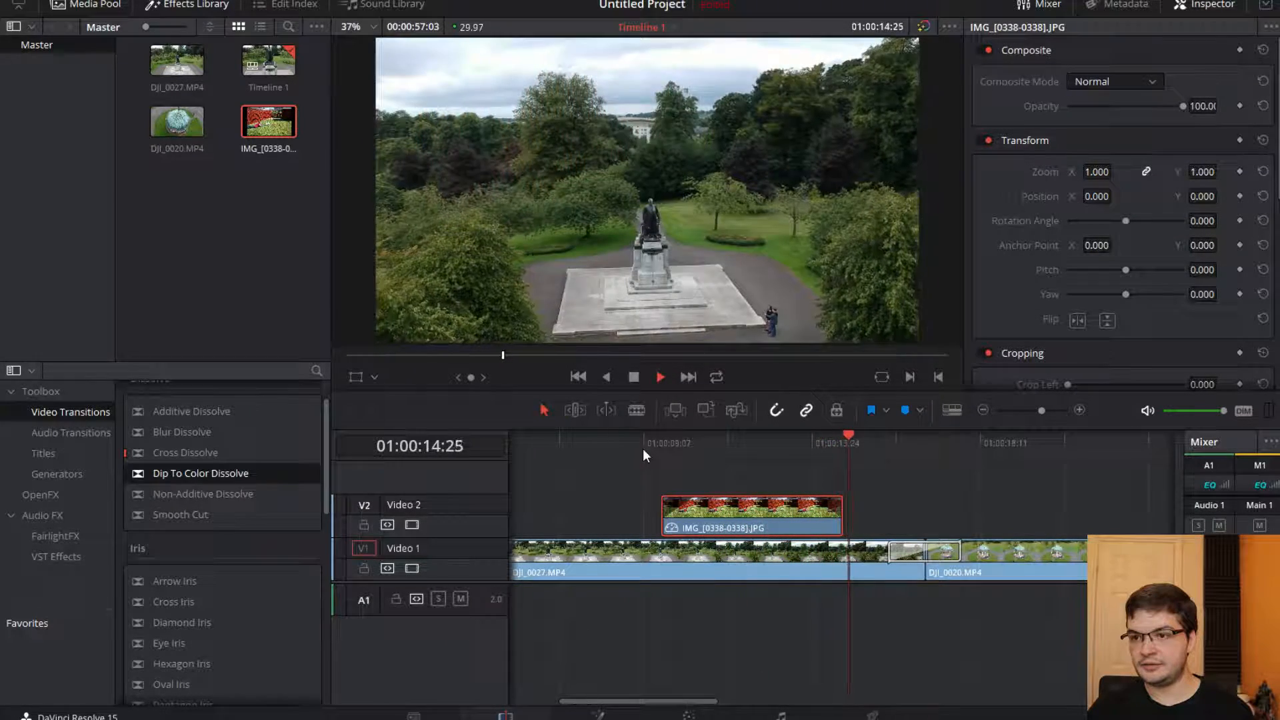
key(space)
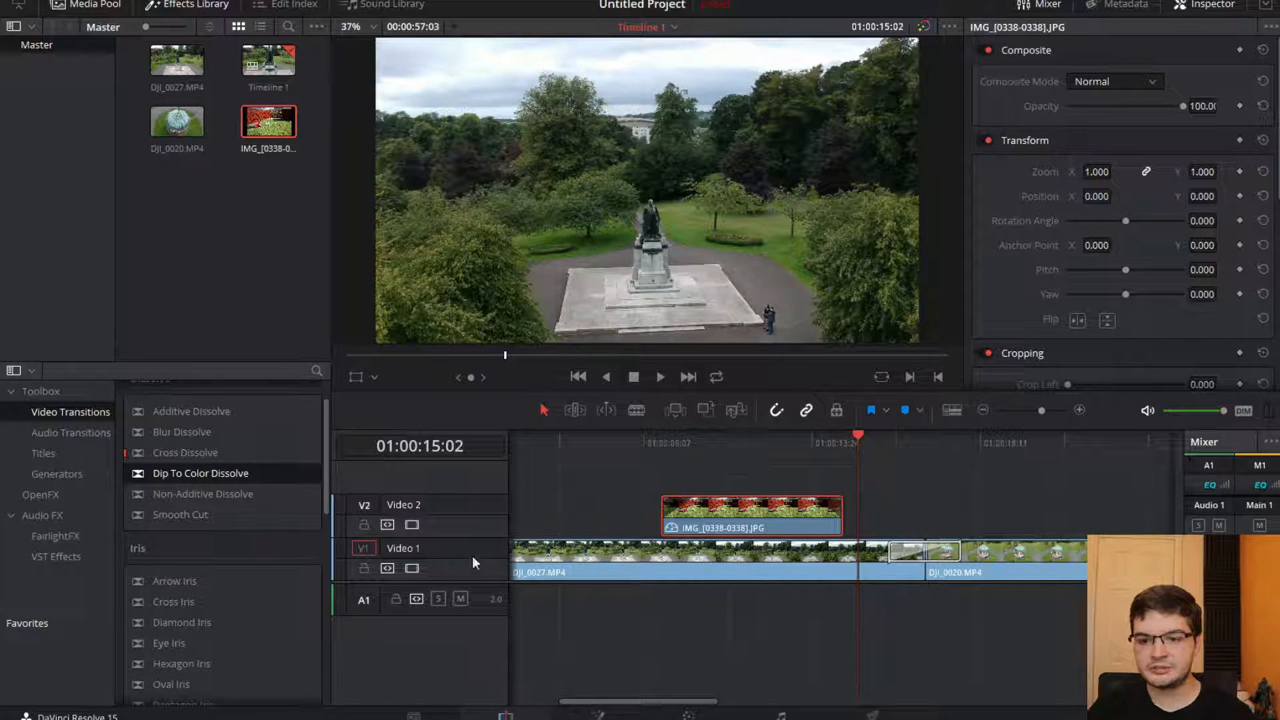
Step: Make Video 2 the destination track and enable the viewer's Crop overlay for the photo at 01:00:11:20
click(363, 508)
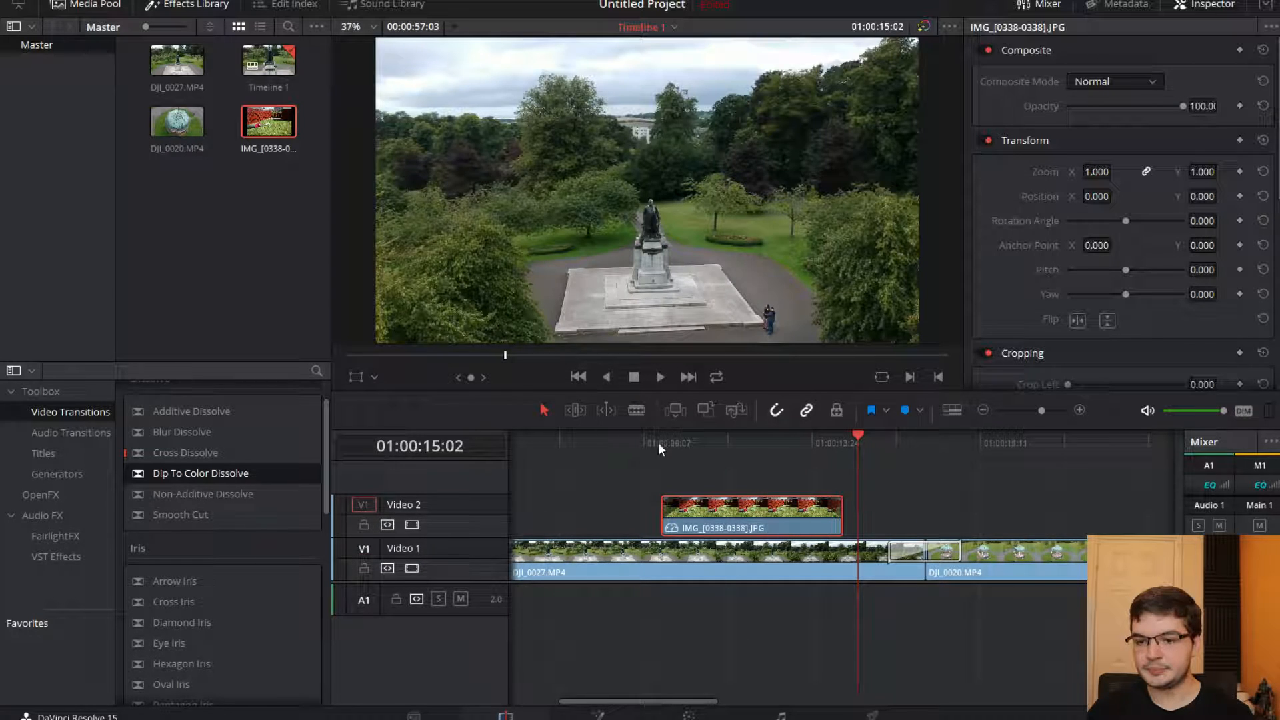
click(733, 441)
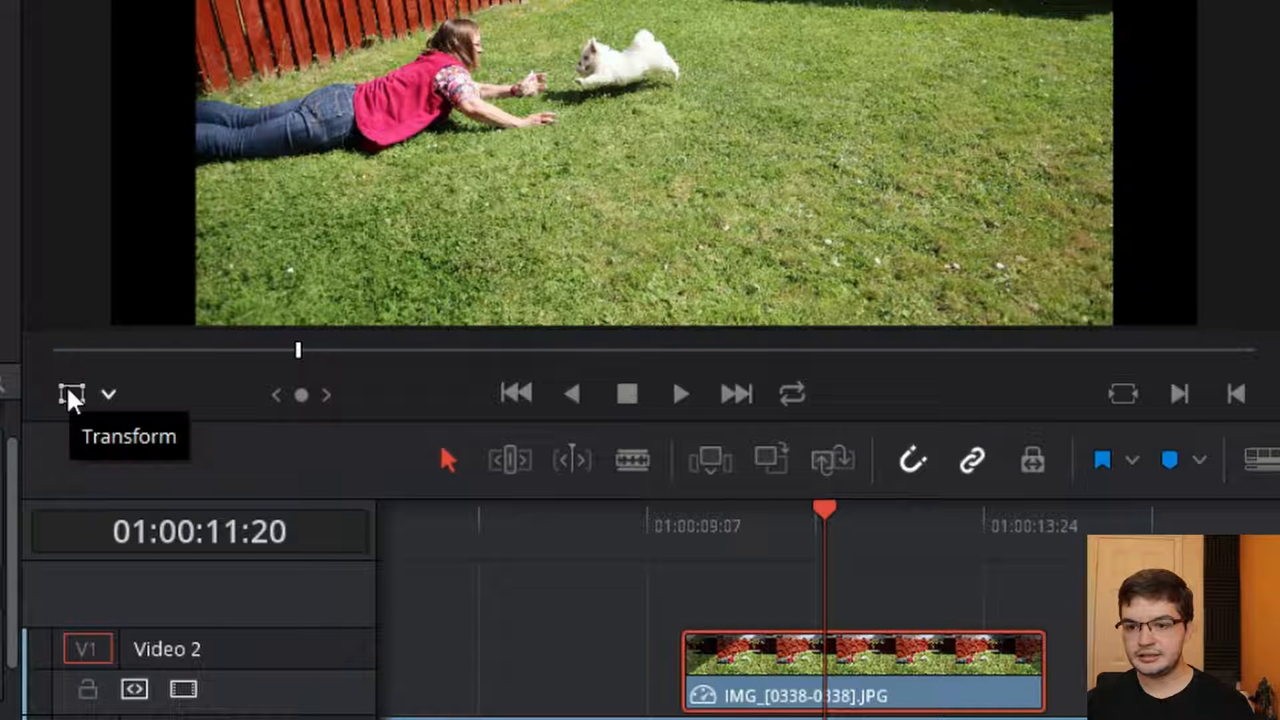
click(109, 395)
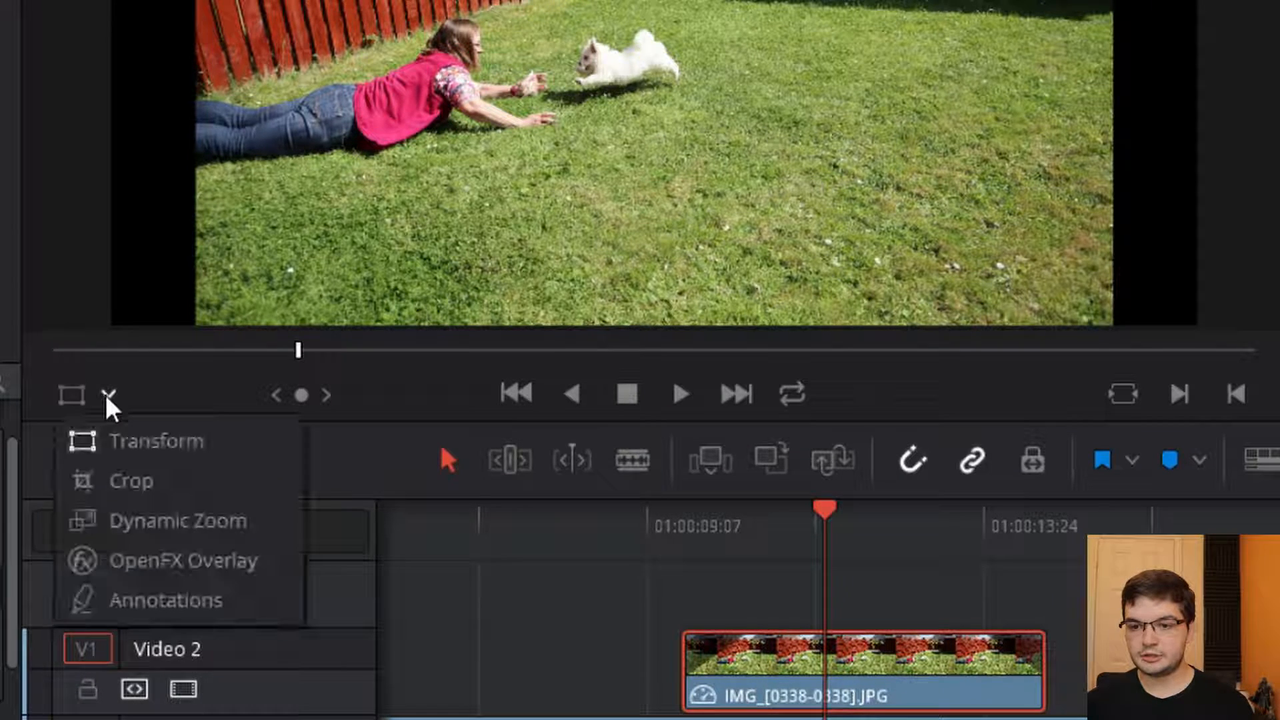
click(150, 477)
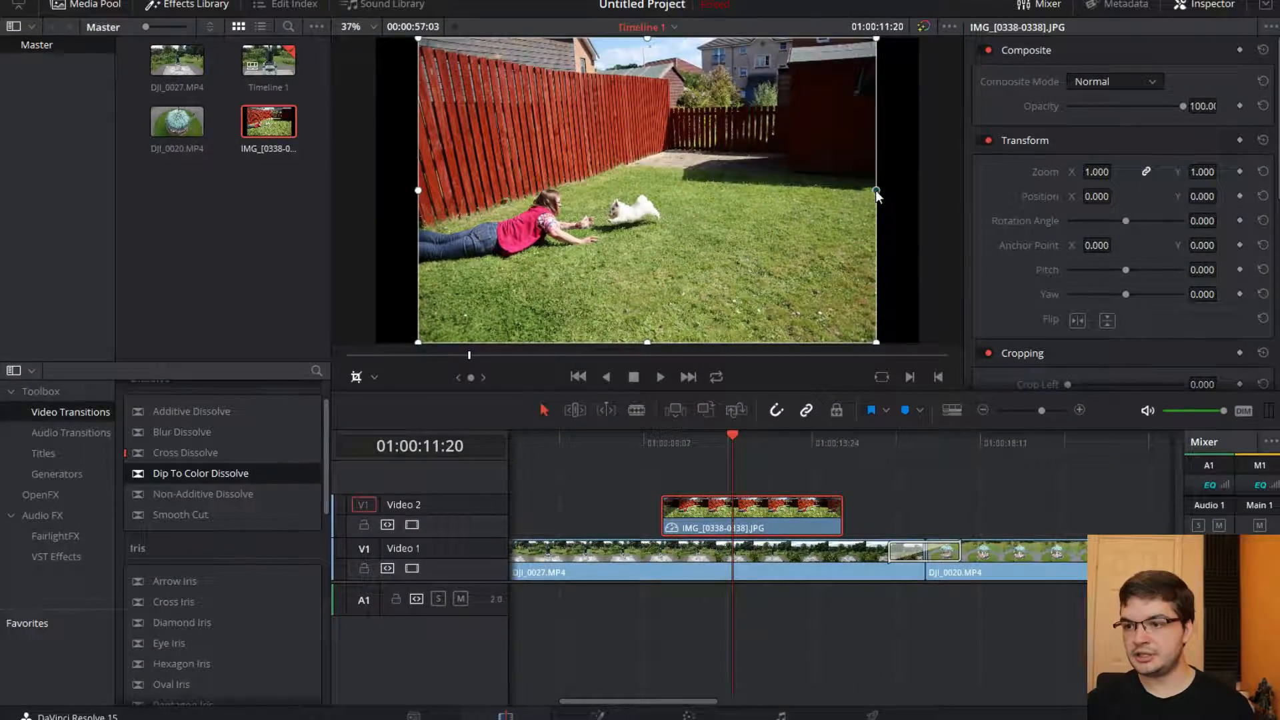
Step: Try cropping the photo's right, top and bottom edges one by one, and undo all three crops
drag(876, 193, 675, 190)
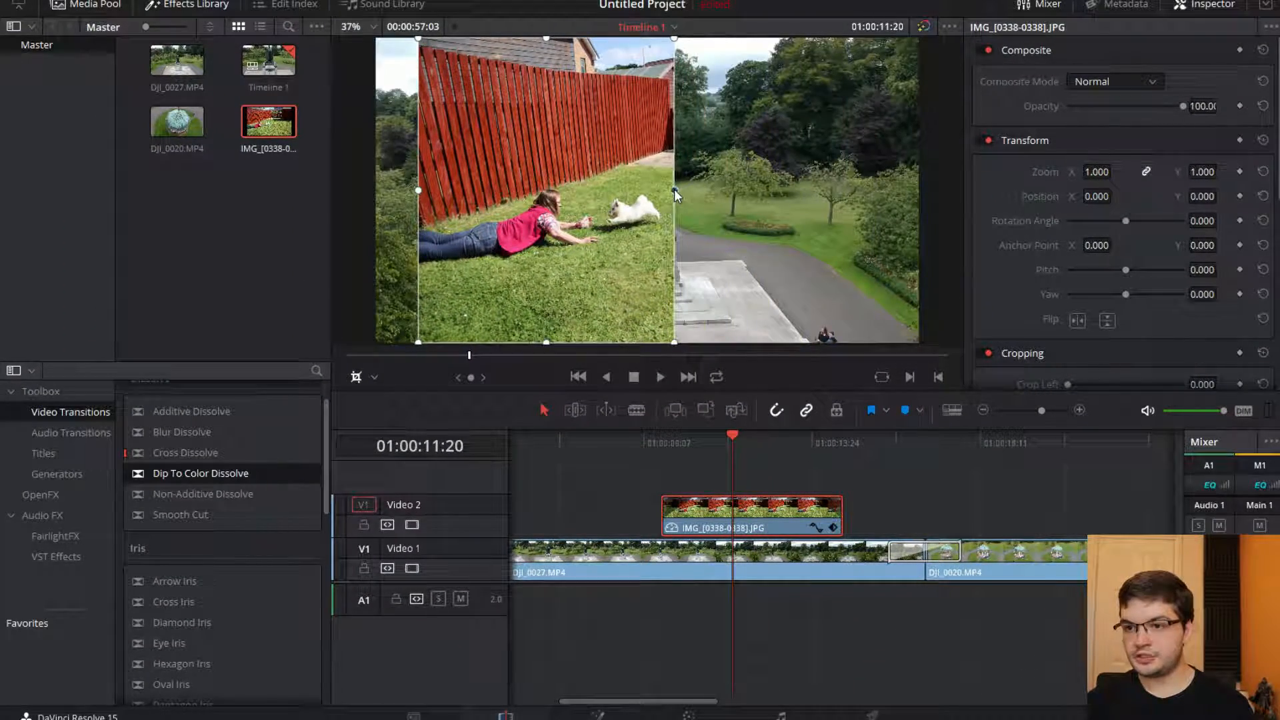
drag(548, 40, 550, 157)
drag(547, 346, 551, 297)
key(ctrl+z)
key(ctrl+z)
key(ctrl+z)
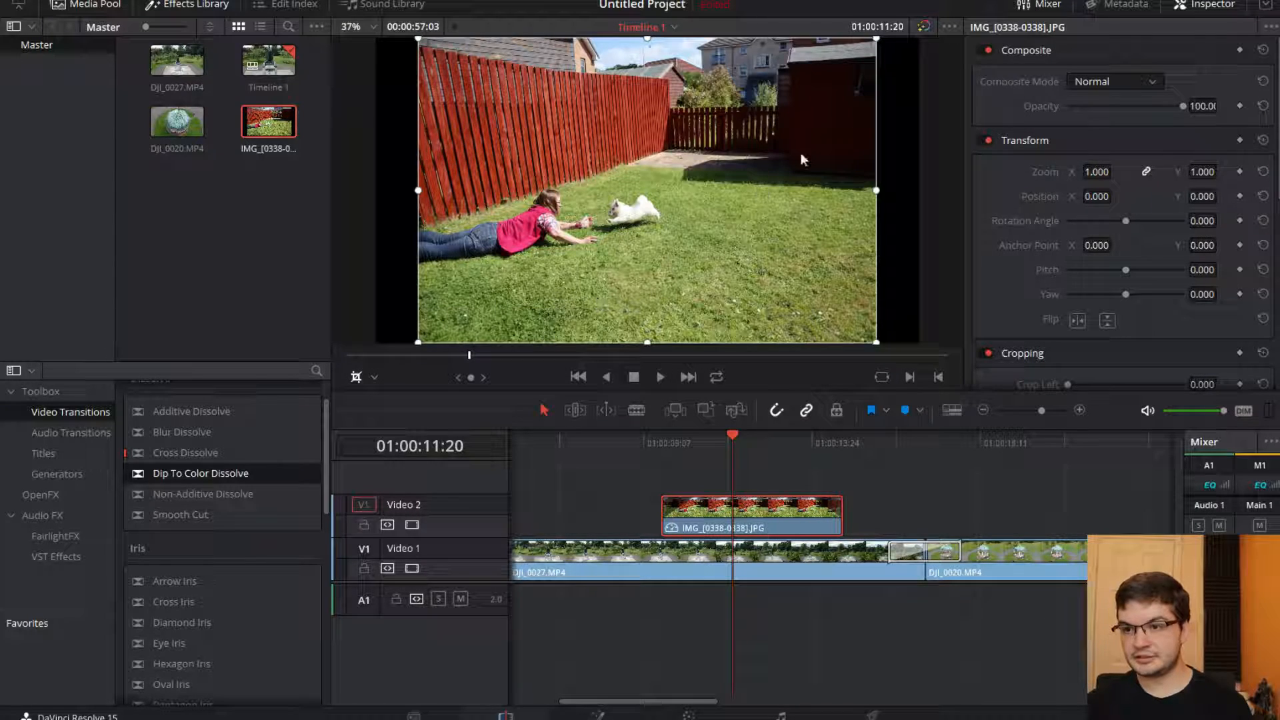
Step: Crop the photo on all four sides to frame the person and dog, with a left crop of about 179
drag(865, 40, 690, 147)
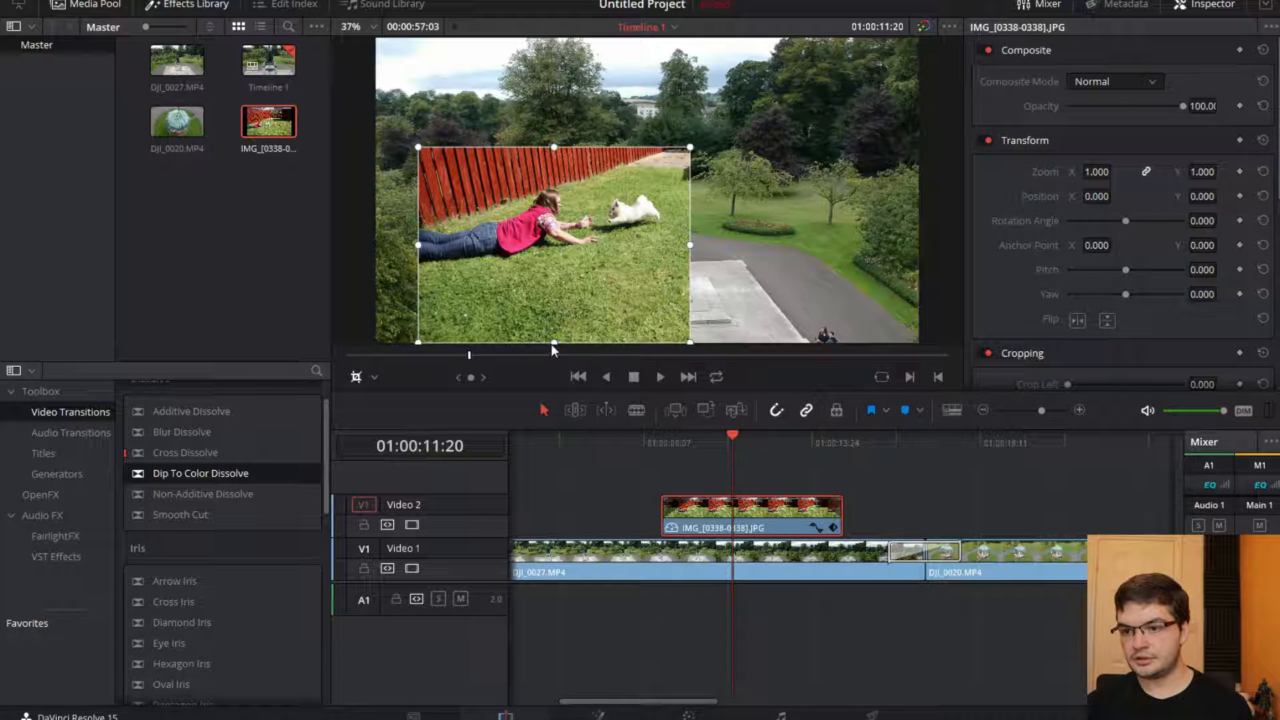
drag(554, 342, 554, 299)
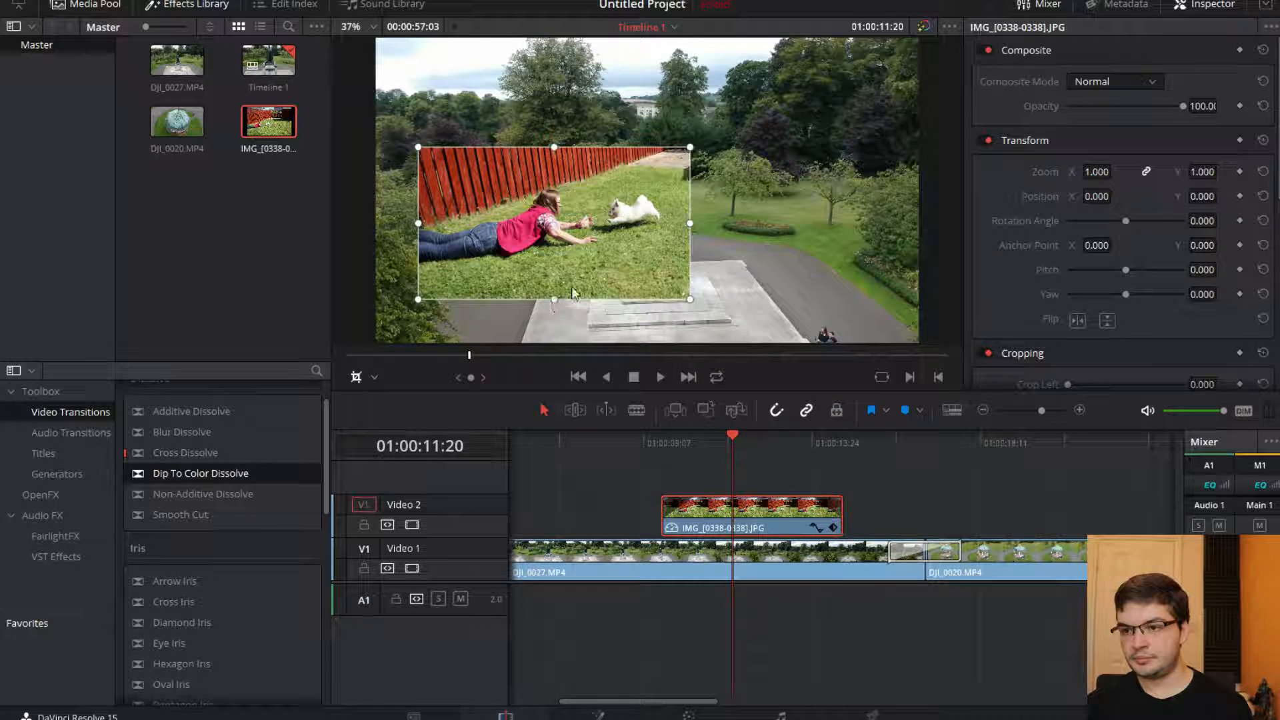
drag(418, 223, 470, 223)
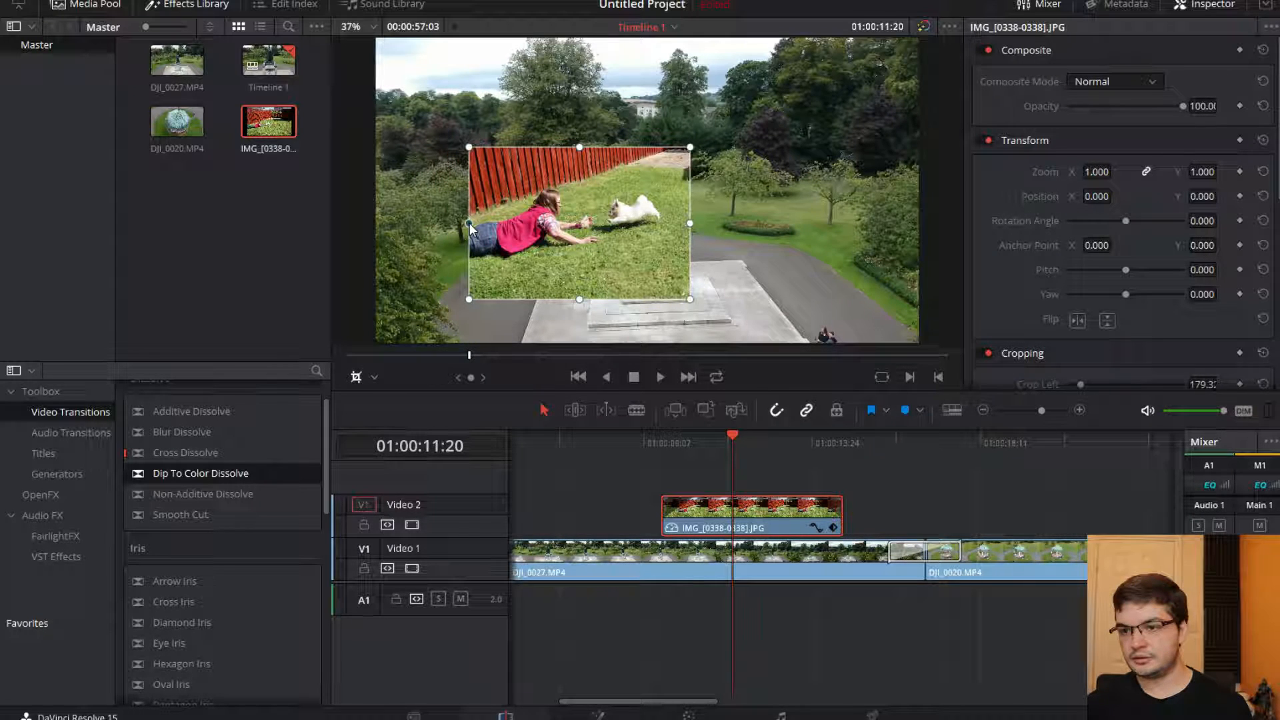
drag(690, 223, 677, 226)
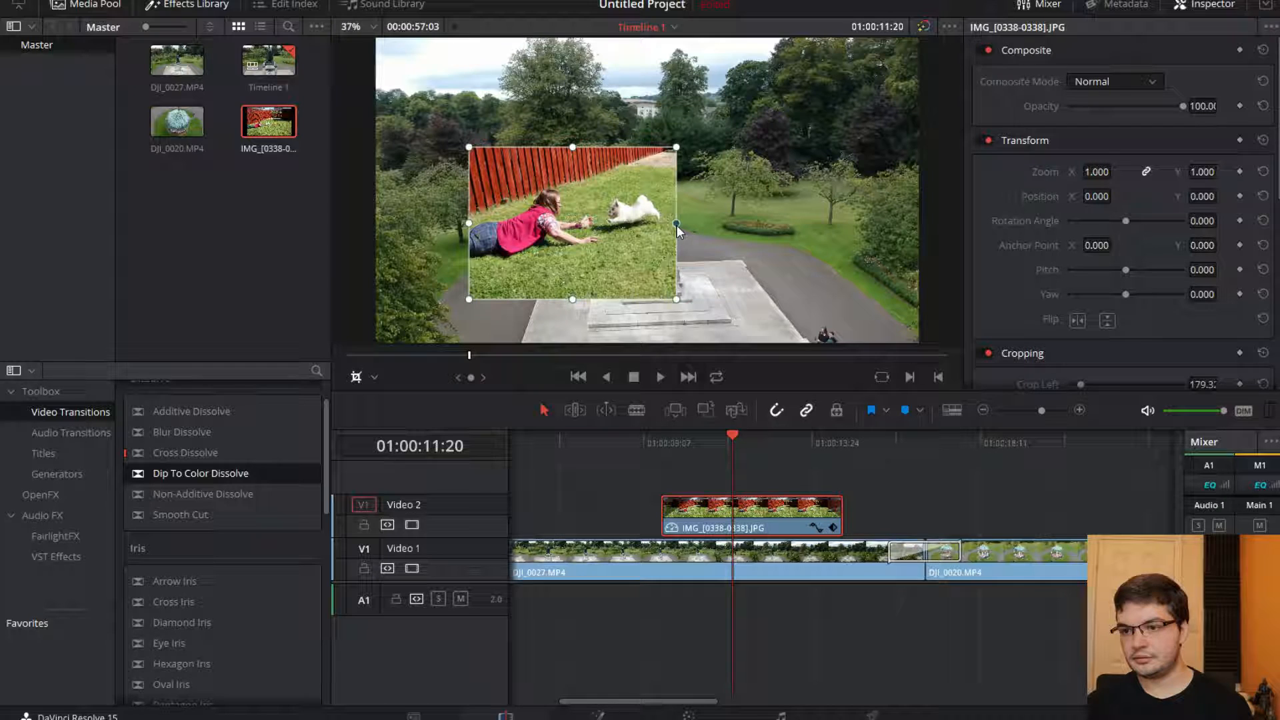
drag(572, 299, 572, 288)
drag(572, 148, 572, 155)
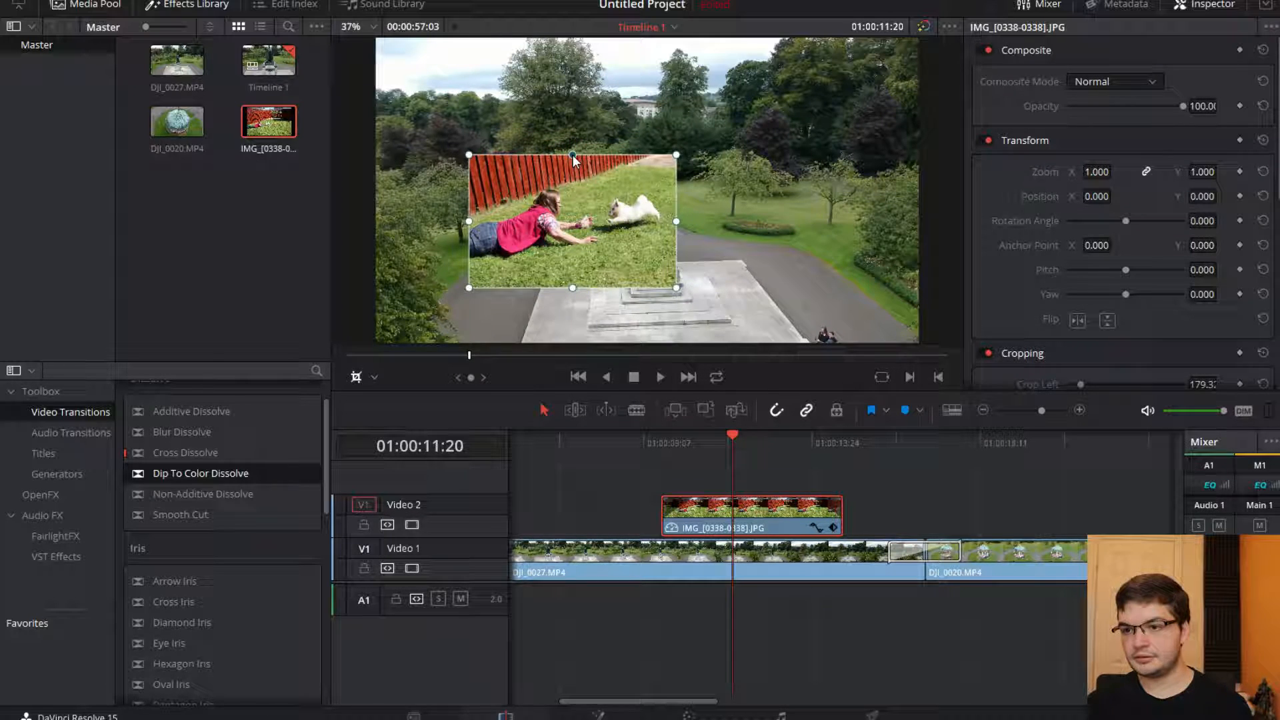
Step: Transform the cropped photo to a zoom of 0.763 and a position of about X 806.6, Y 373.5, and start playback from 01:00:09:02
click(374, 378)
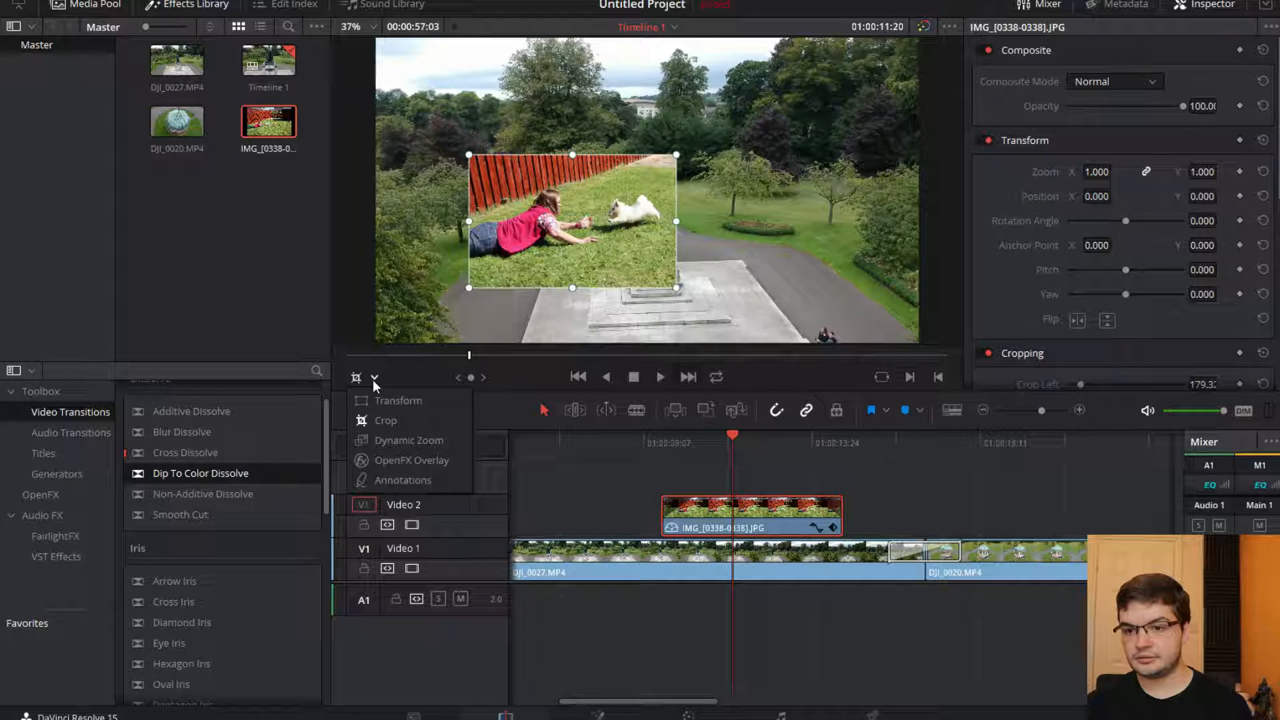
click(374, 378)
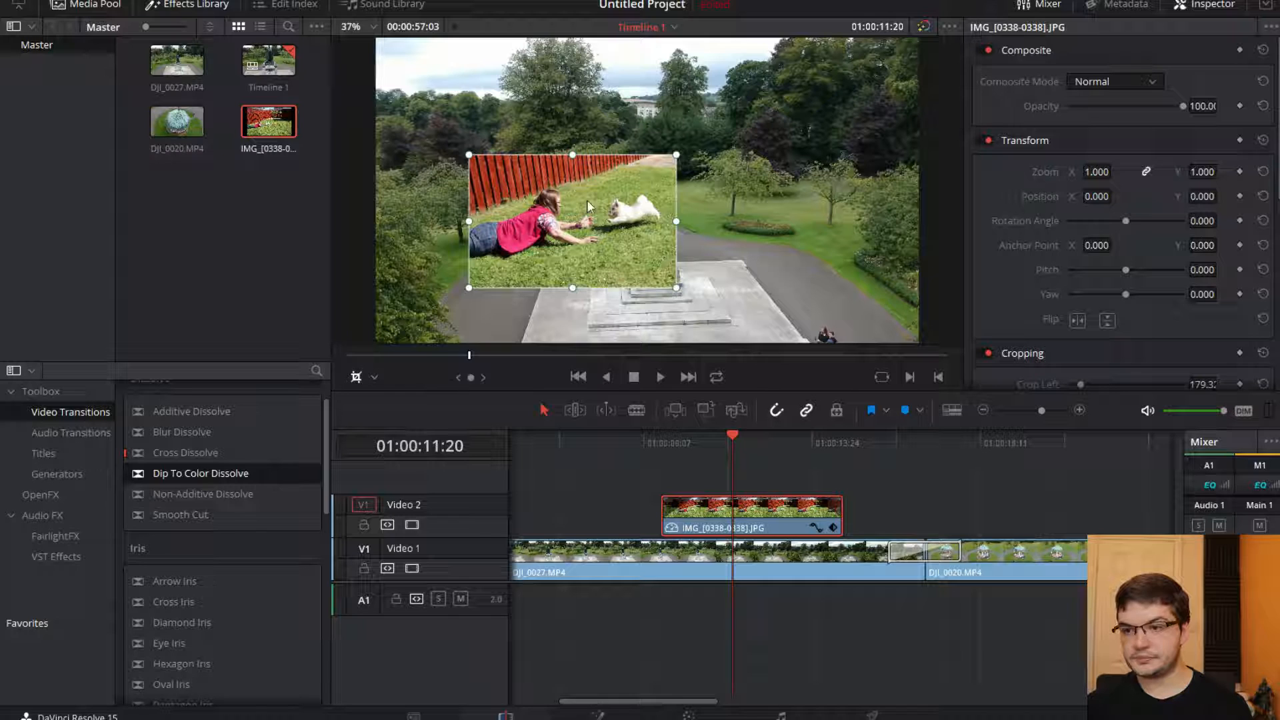
click(372, 375)
click(370, 397)
drag(570, 233, 803, 128)
drag(704, 184, 746, 159)
drag(821, 124, 815, 122)
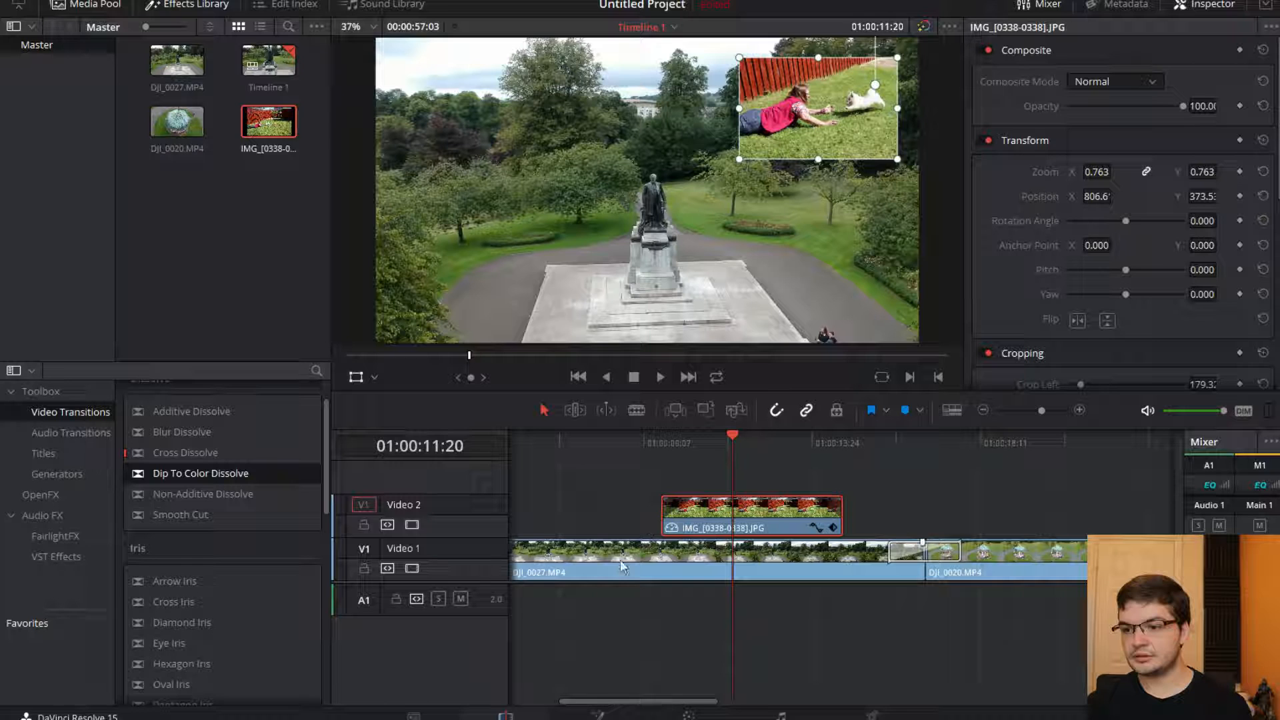
click(639, 457)
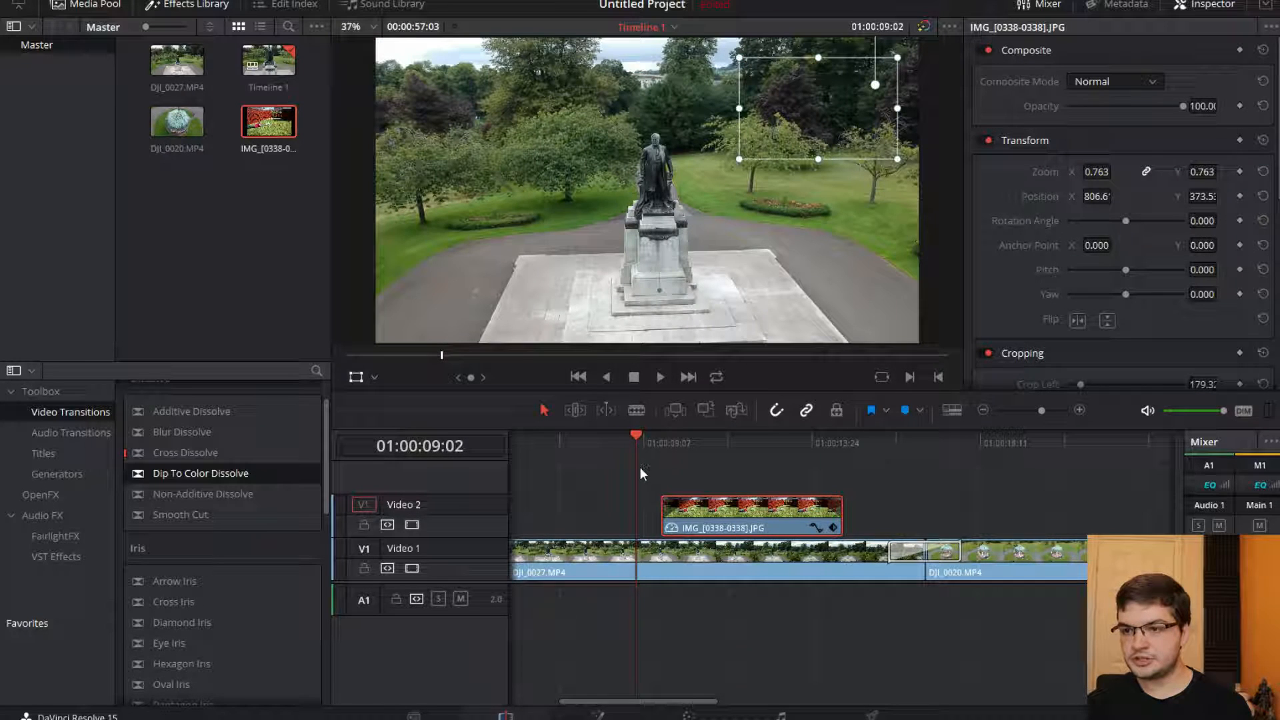
key(space)
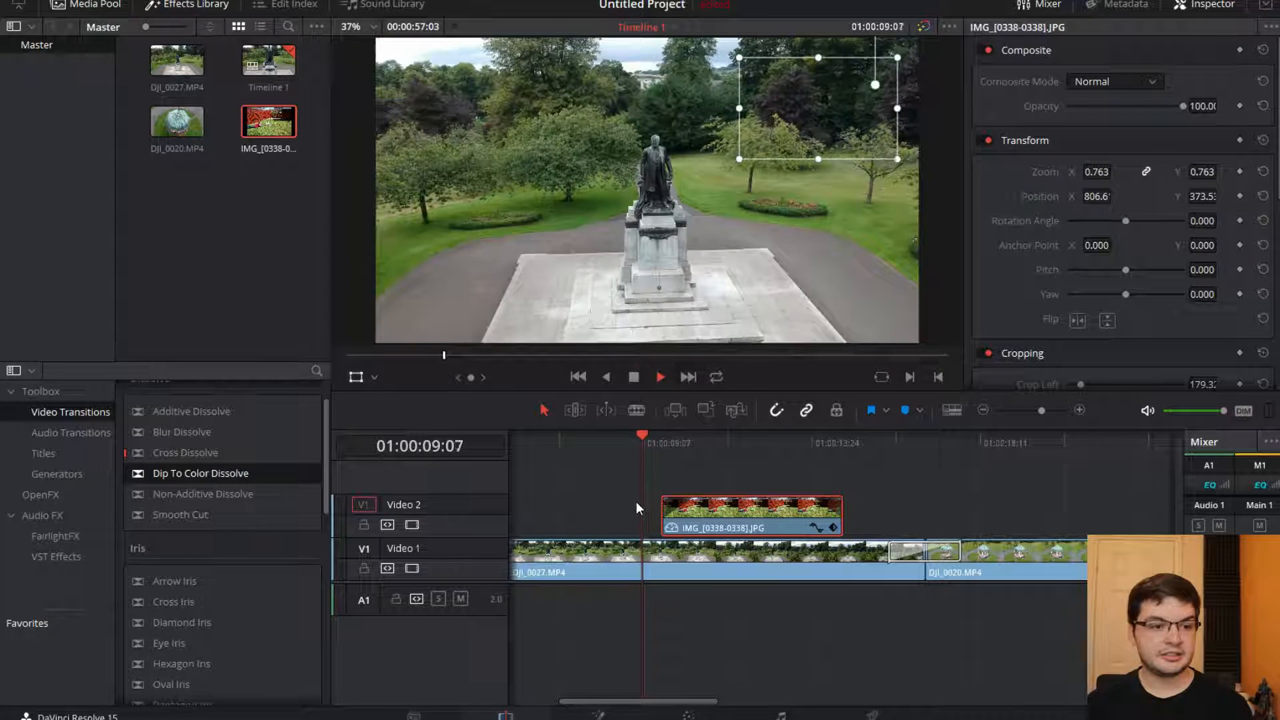